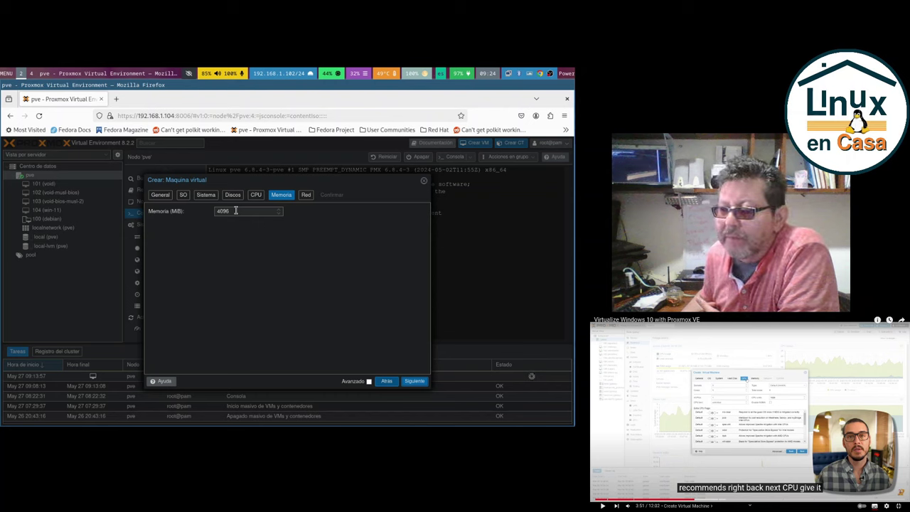
- Set the new virtual machine's memory to 6144 MiB and proceed to its network settings
left_click_drag(235, 210, 210, 211)
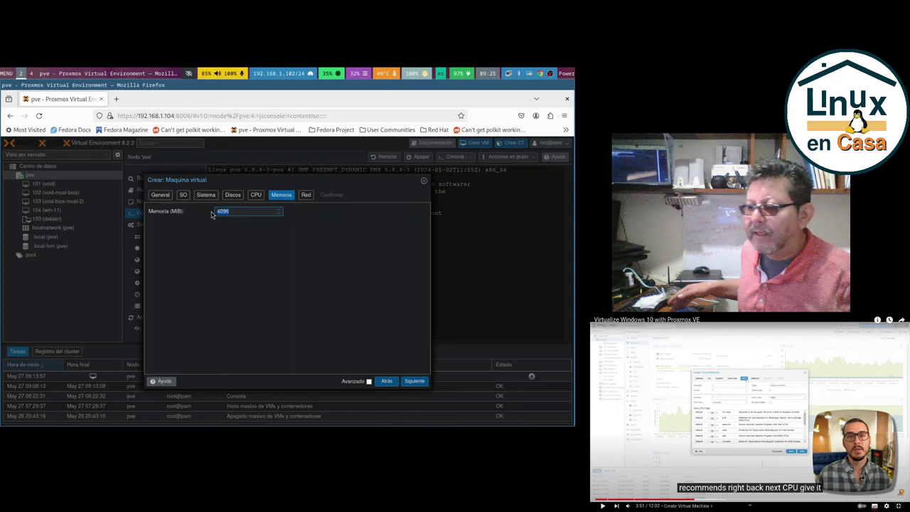
type("8")
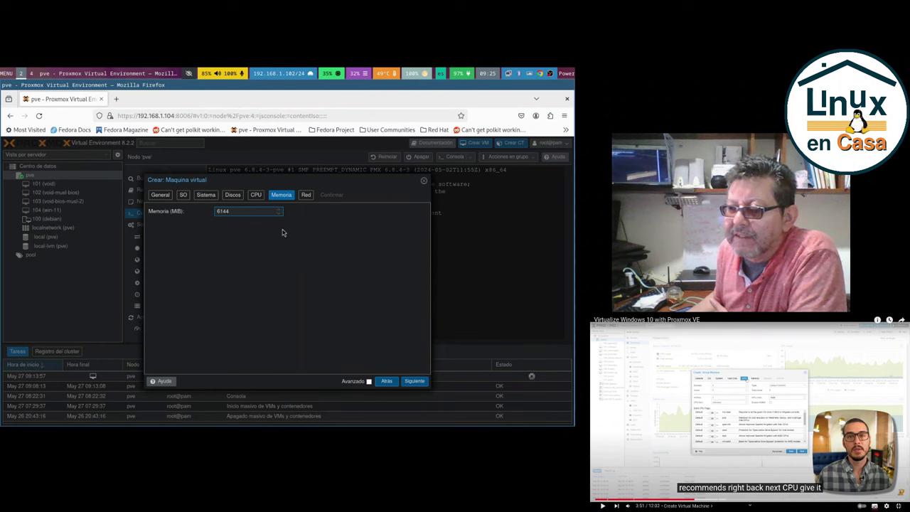
left_click(410, 382)
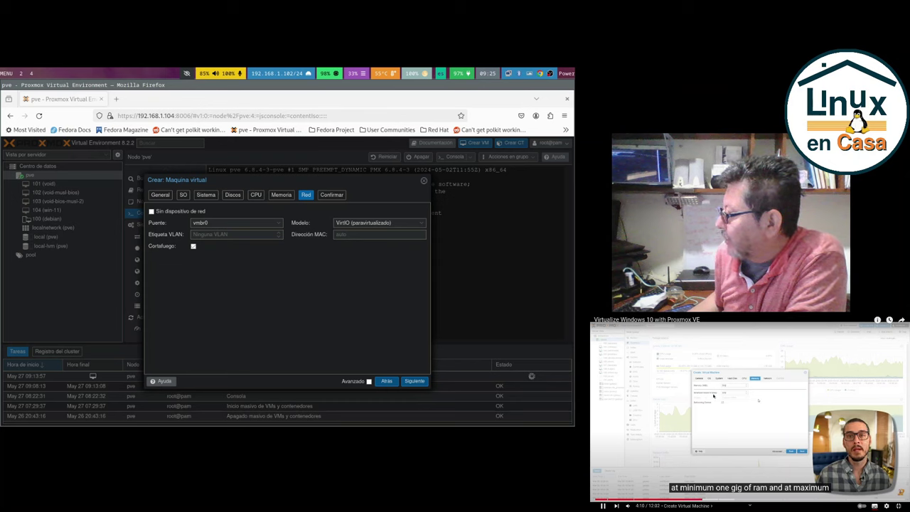
left_click(281, 196)
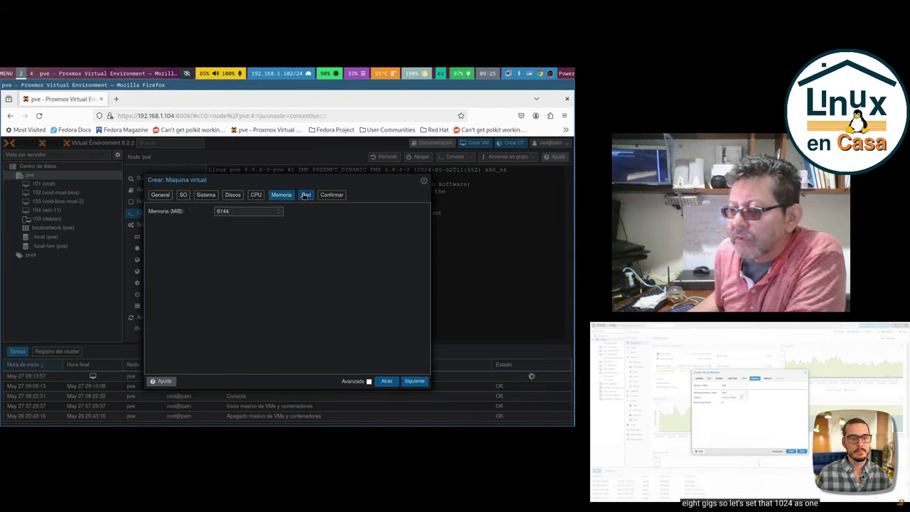
left_click(306, 195)
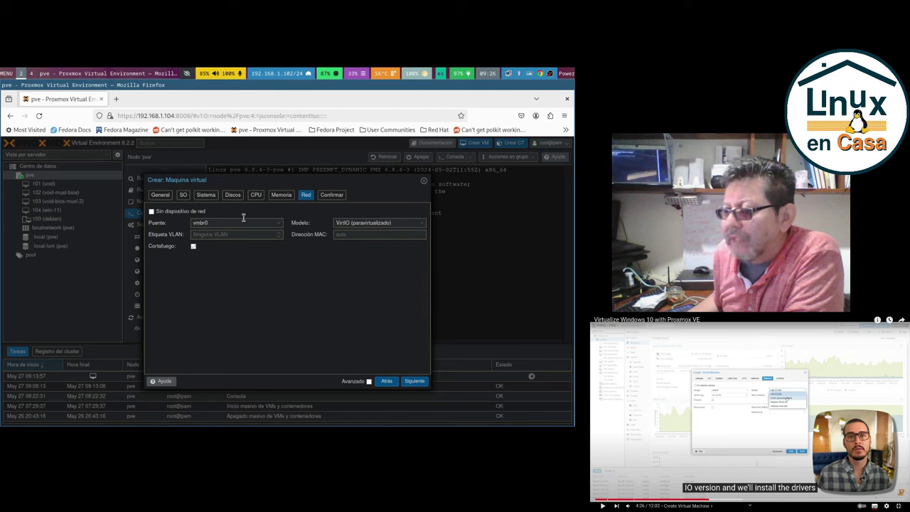
- Accept the network settings, review the configuration summary and finish creating the windows-11 virtual machine
left_click(412, 380)
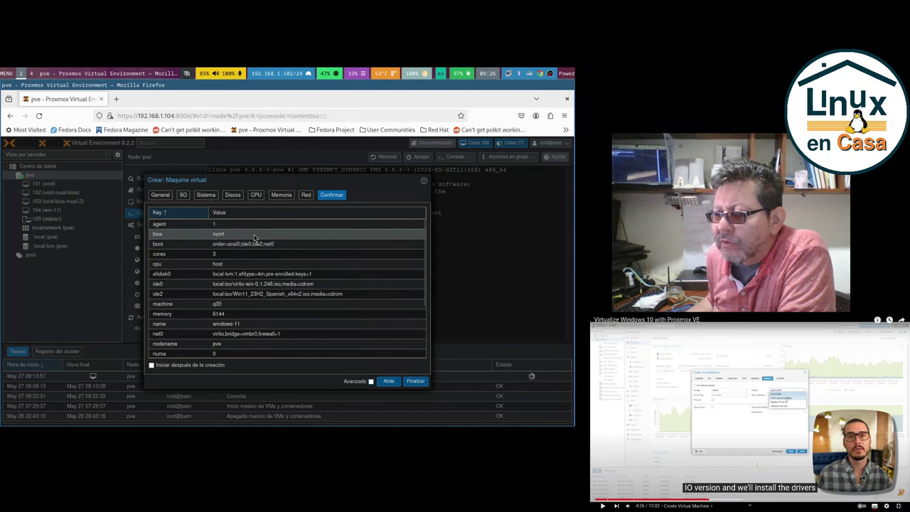
scroll(259, 256, "down", 3)
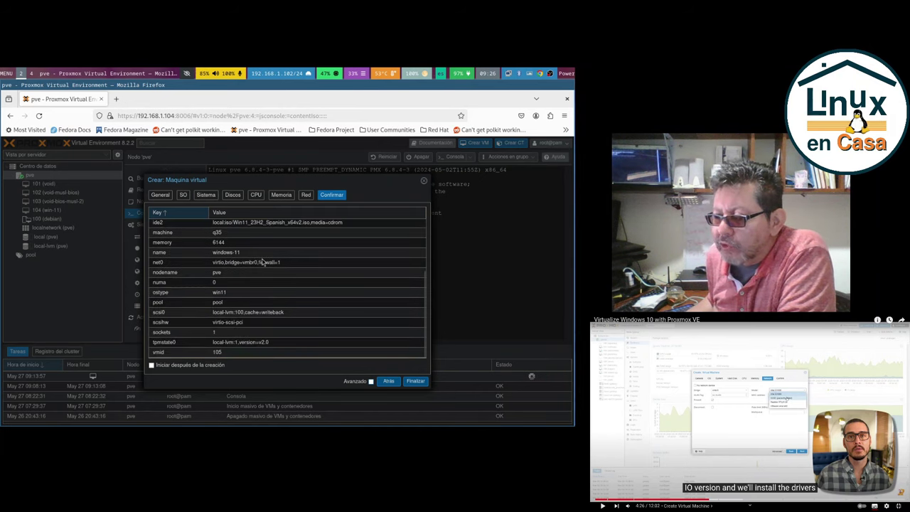
scroll(261, 262, "up", 3)
scroll(262, 262, "down", 3)
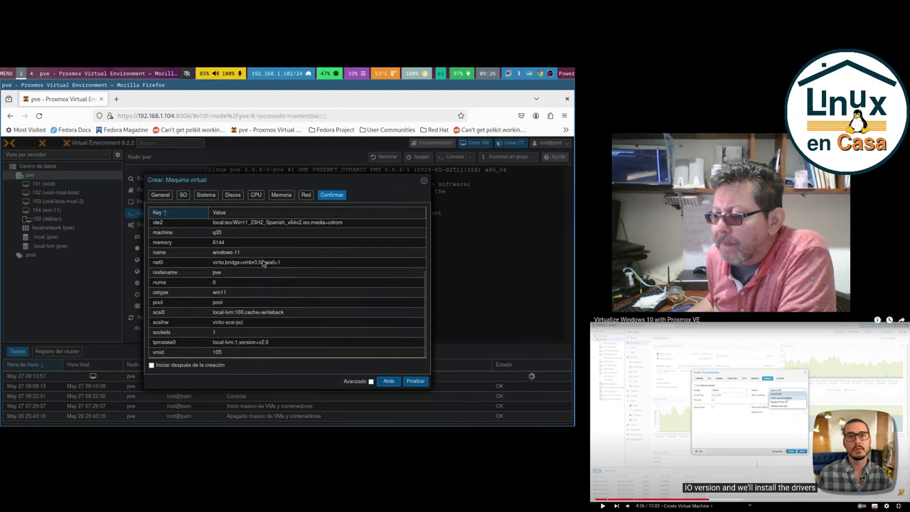
left_click(414, 382)
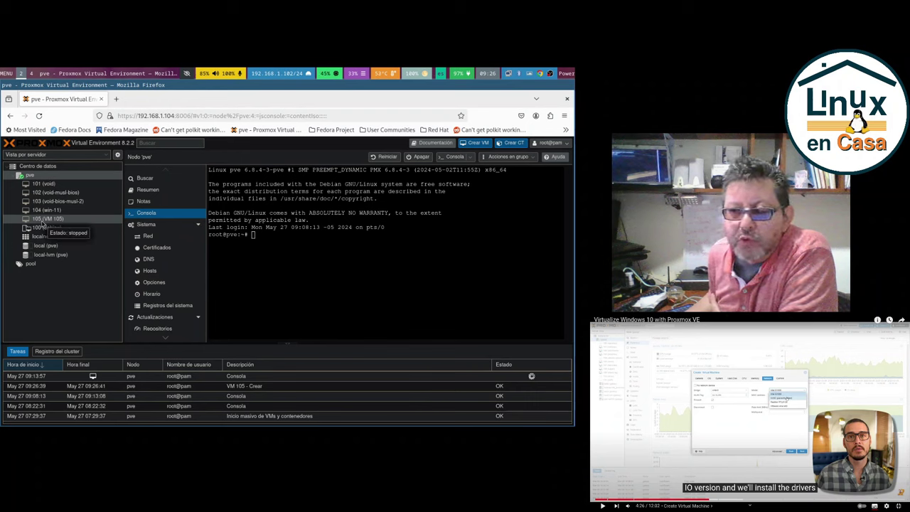
- Start virtual machine 105 (windows-11) and open its noVNC console
left_click(43, 220)
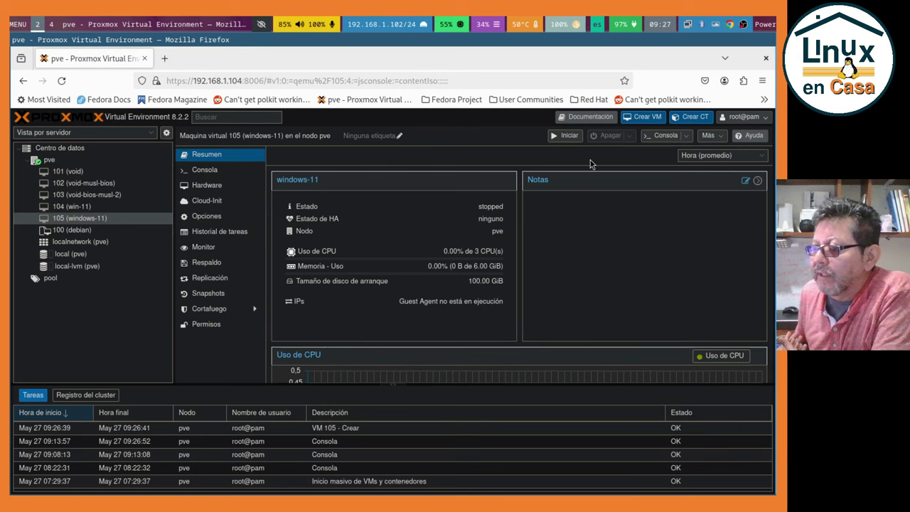
left_click(562, 136)
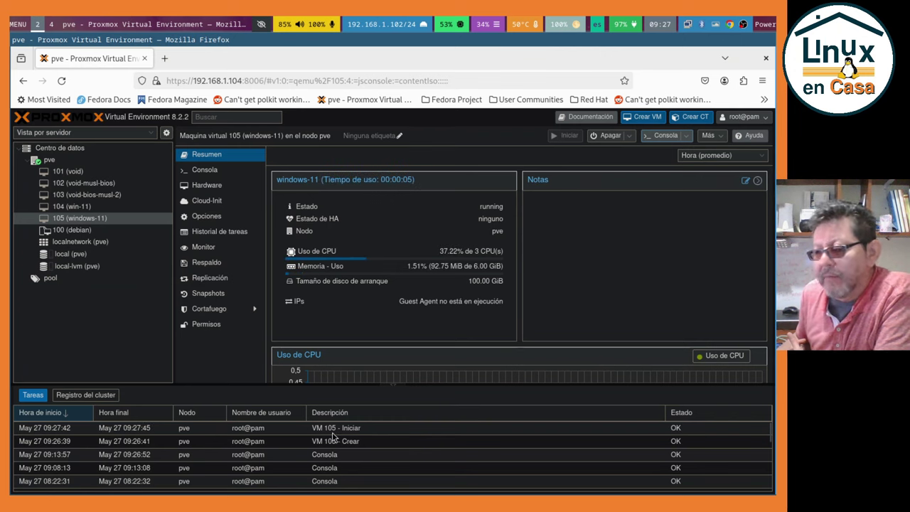
left_click(684, 429)
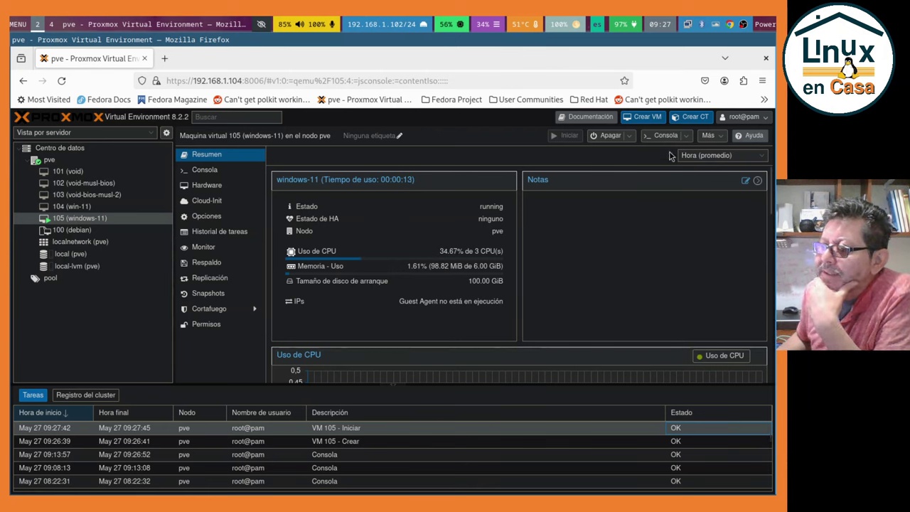
left_click(685, 136)
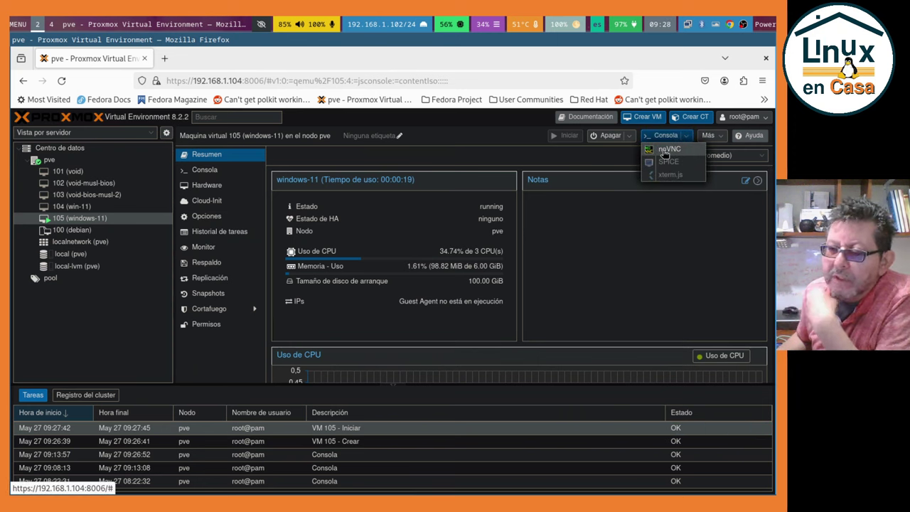
left_click(666, 151)
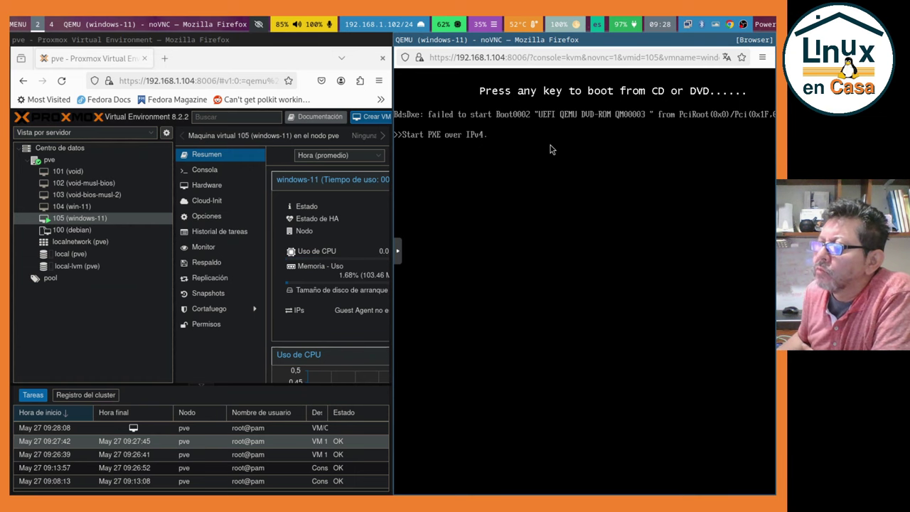
- Move the Proxmox browser window to workspace 6 and quit Firefox together with the noVNC console
left_click(289, 41)
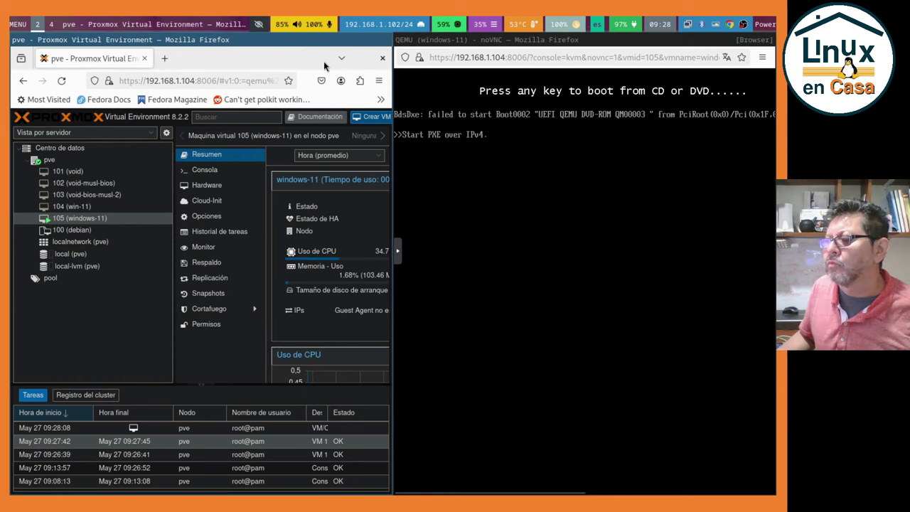
key("super+shift+6")
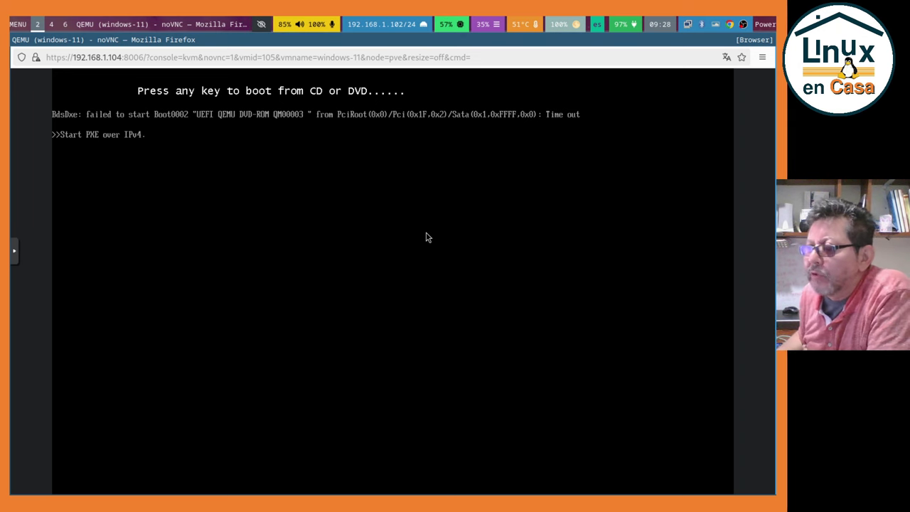
left_click(762, 58)
left_click(631, 436)
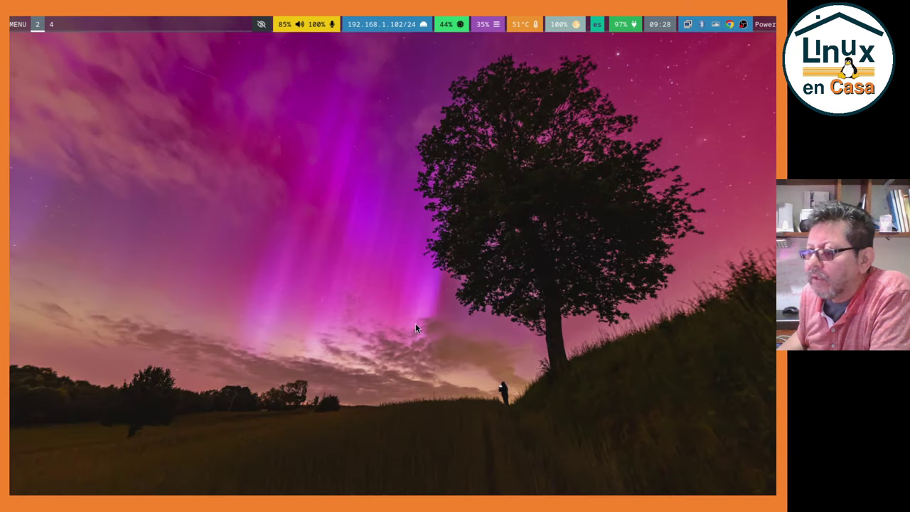
- Switch to the terminal on workspace 4 and end its session with exit
left_click(54, 26)
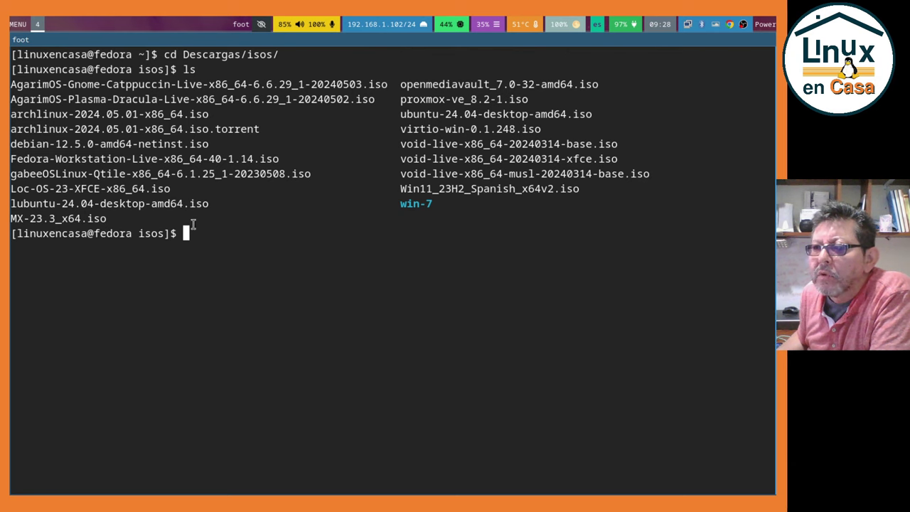
type("exit")
key("Return")
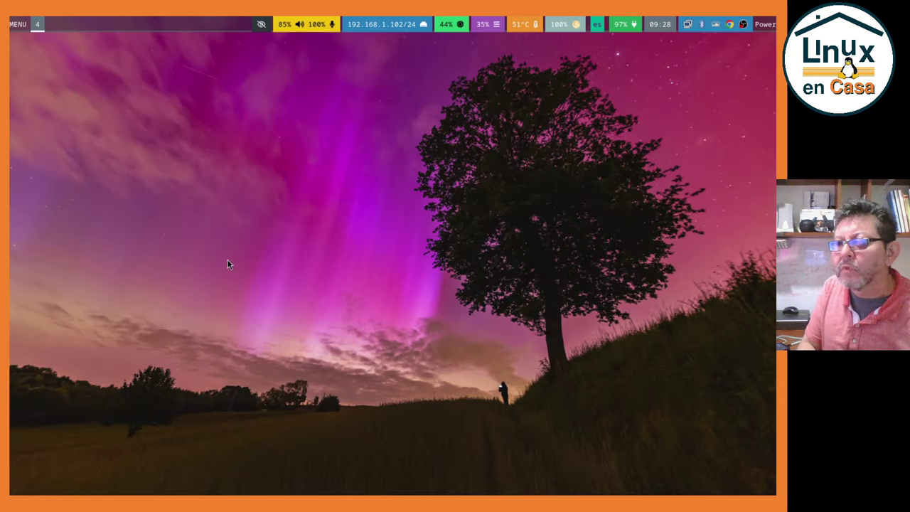
- Launch Firefox, open the bookmarked Proxmox page and log in as root with the saved credentials, dismissing the subscription notice
key("super+d")
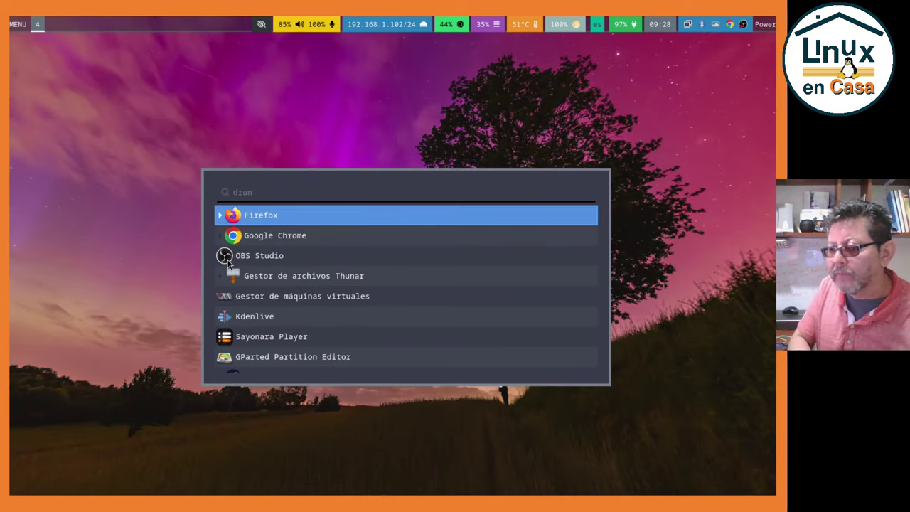
key("Escape")
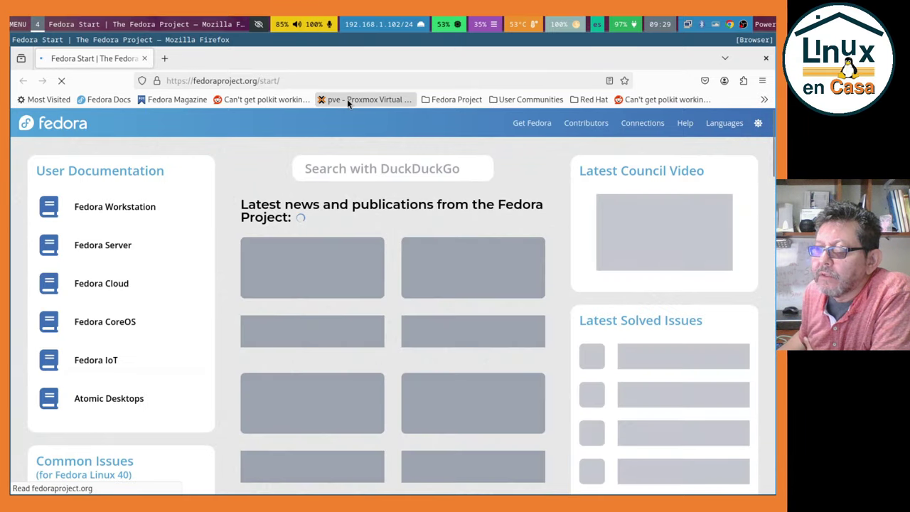
left_click(346, 99)
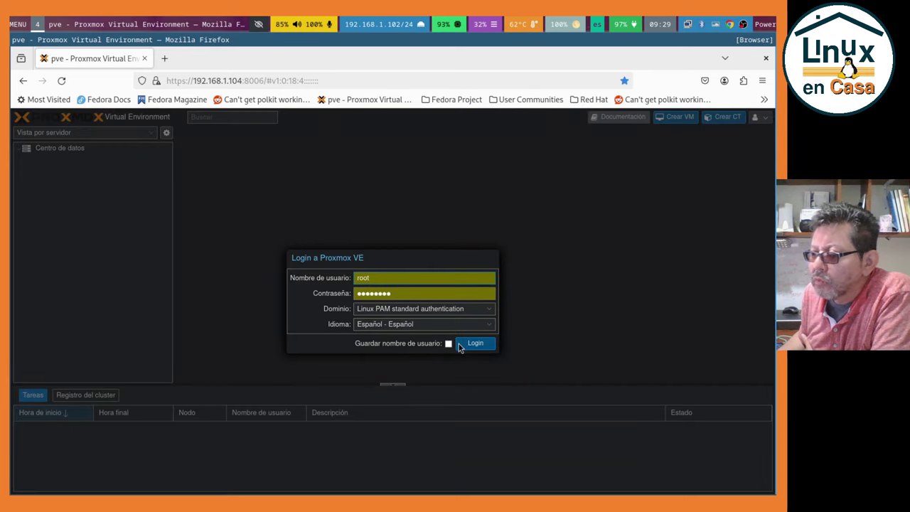
left_click(460, 345)
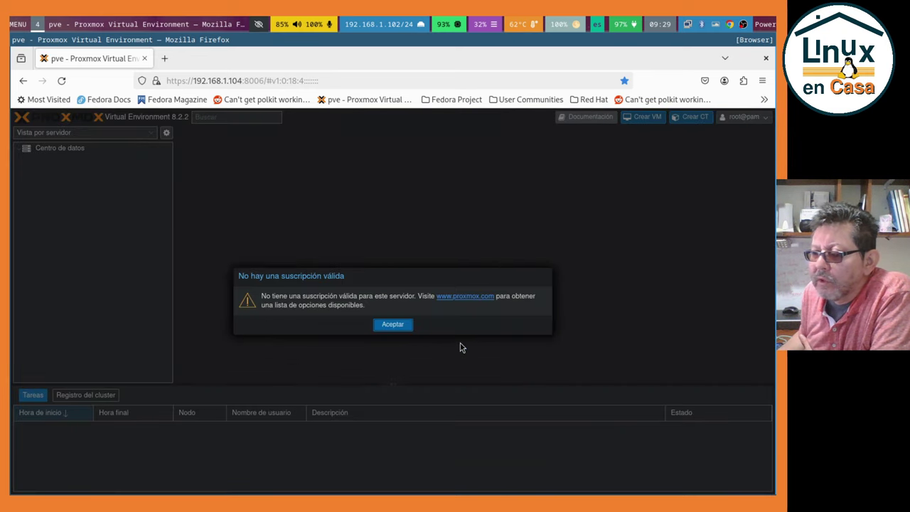
left_click(393, 325)
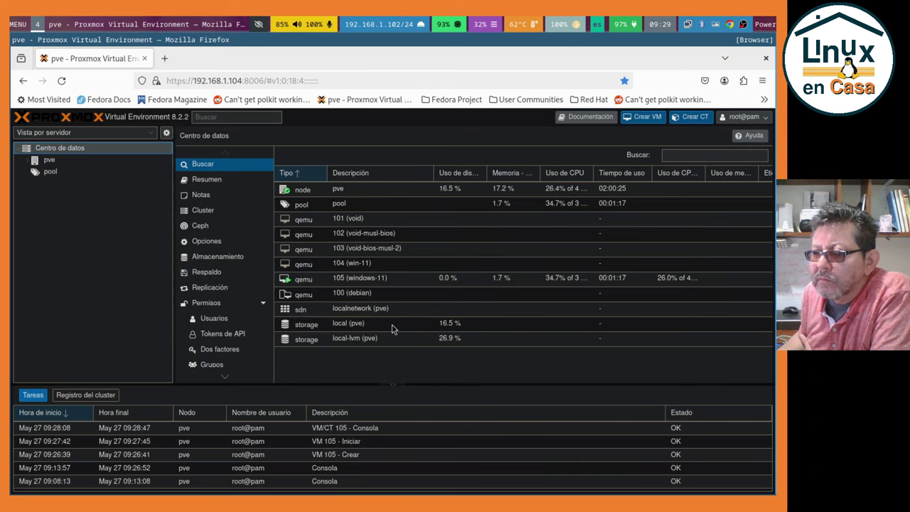
- Expand the pve node and immediately stop virtual machine 105 (windows-11)
left_click(48, 162)
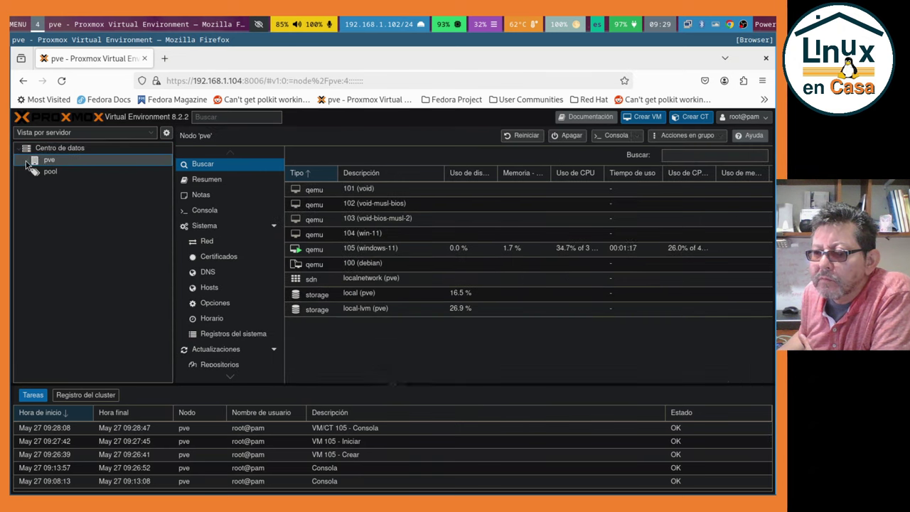
left_click(26, 162)
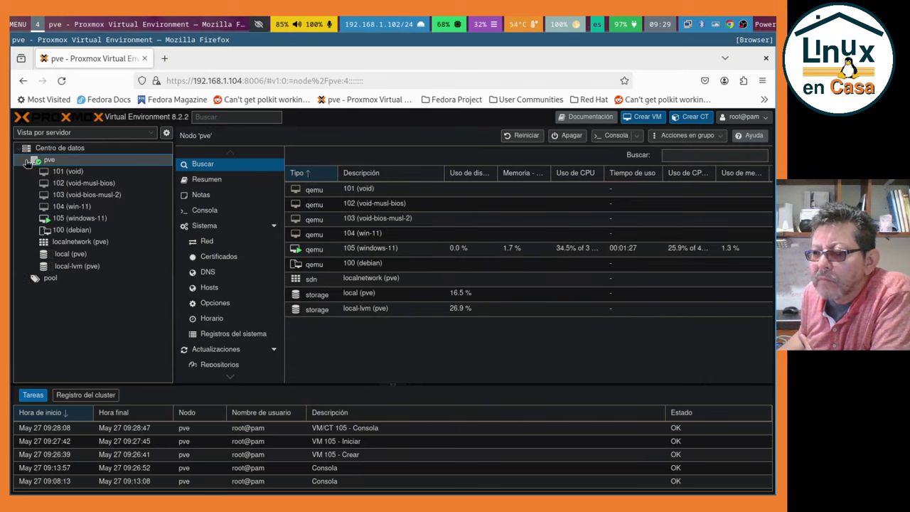
left_click(91, 218)
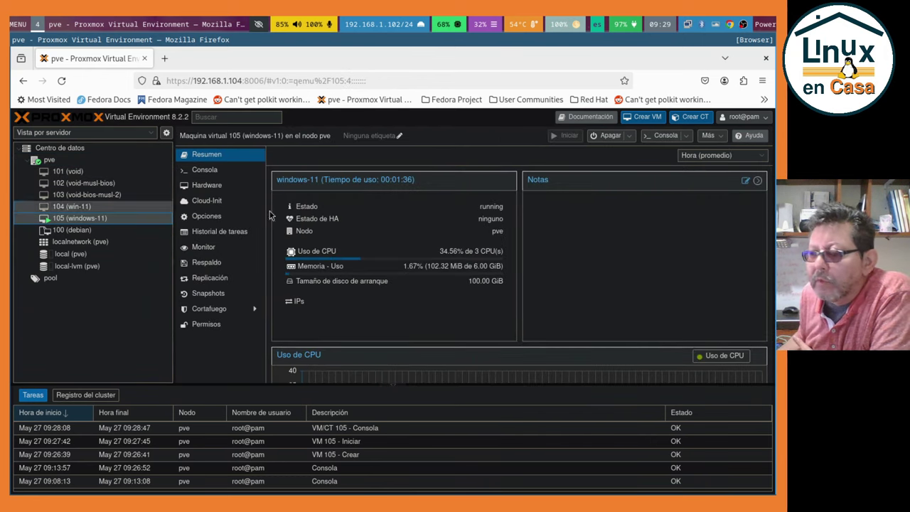
left_click(629, 139)
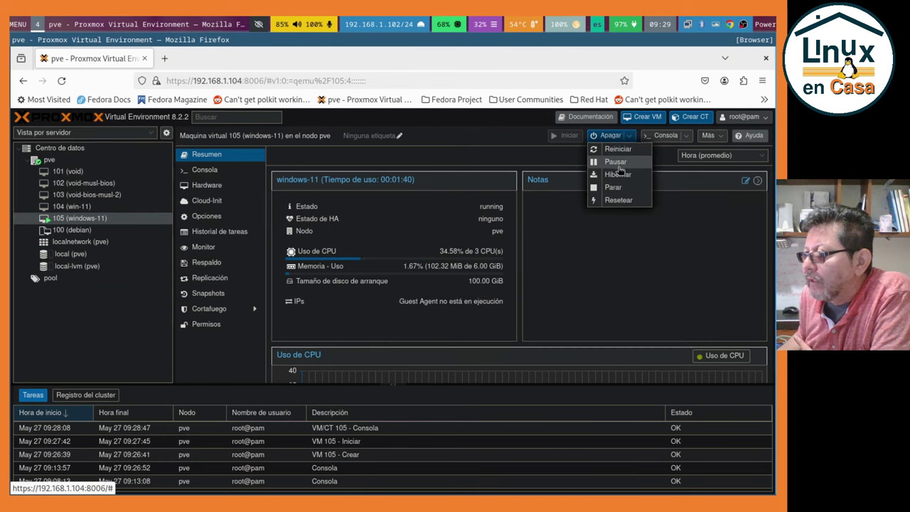
left_click(615, 187)
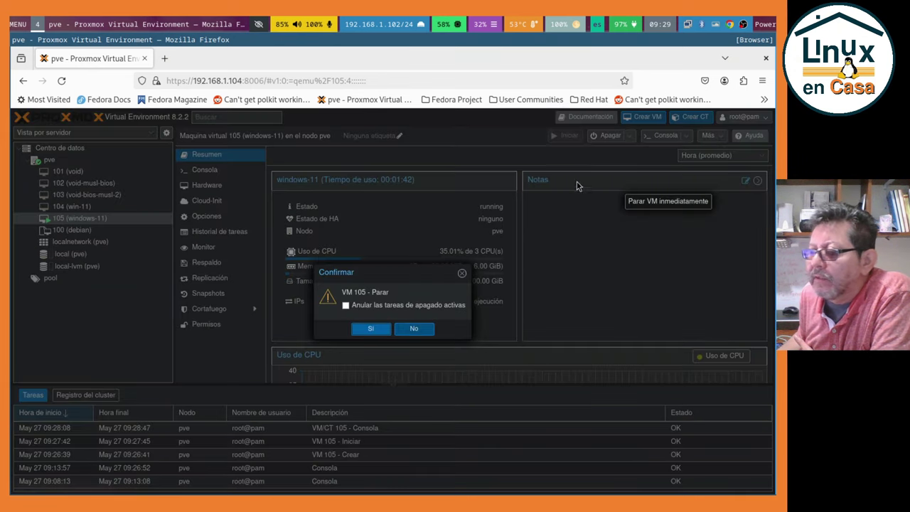
left_click(371, 328)
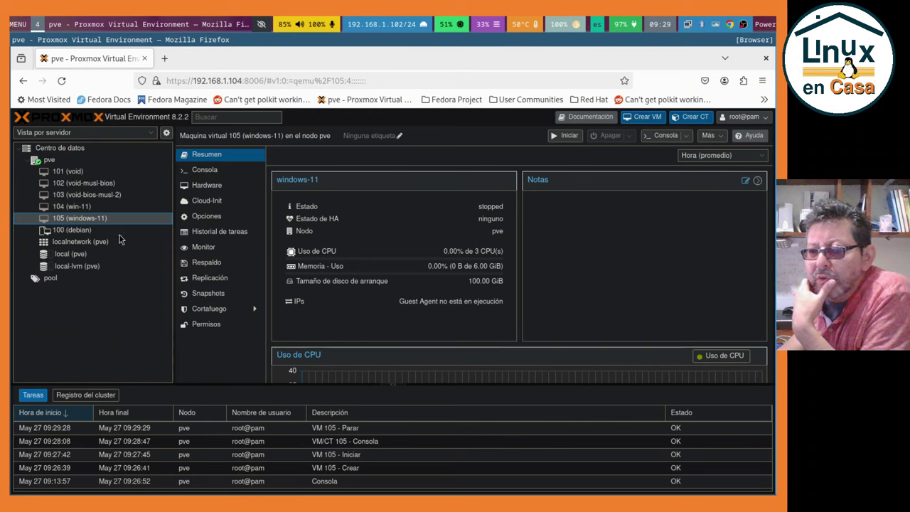
- Check and accept the boot order in the windows-11 machine's options, and start the machine again
left_click(200, 217)
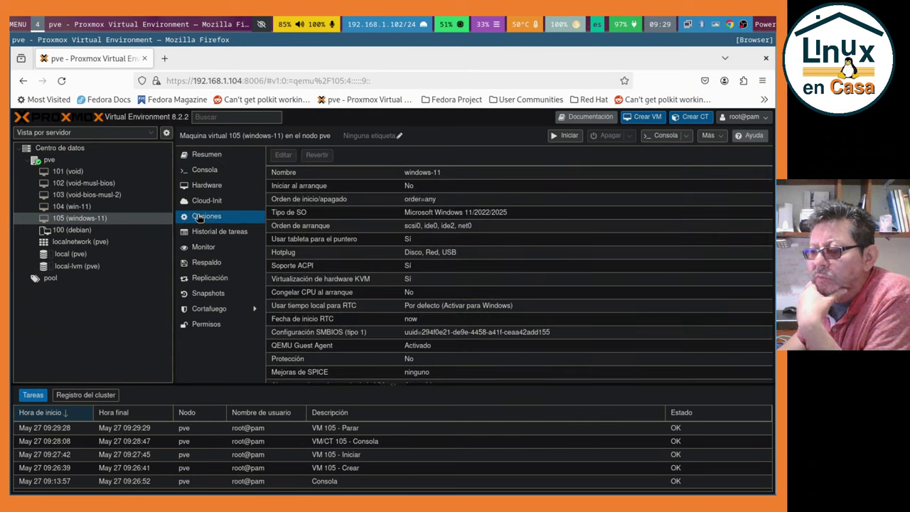
left_click(432, 233)
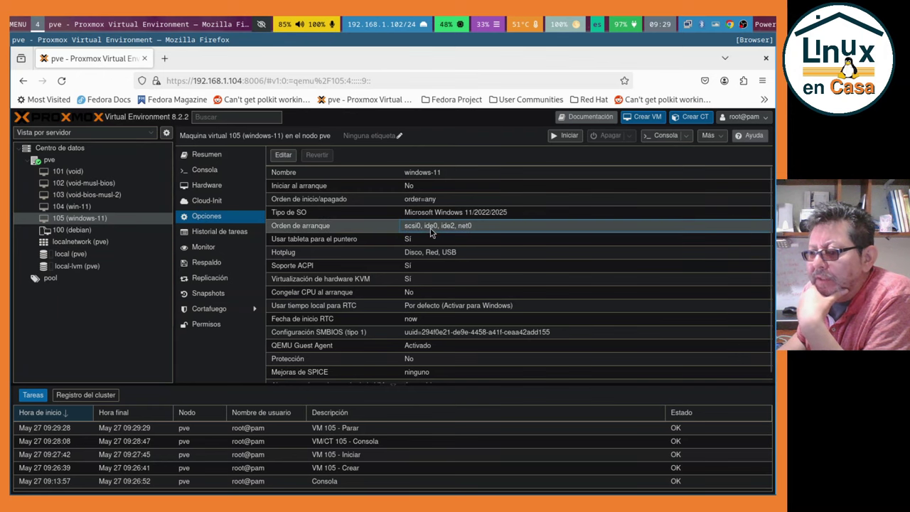
left_click(282, 154)
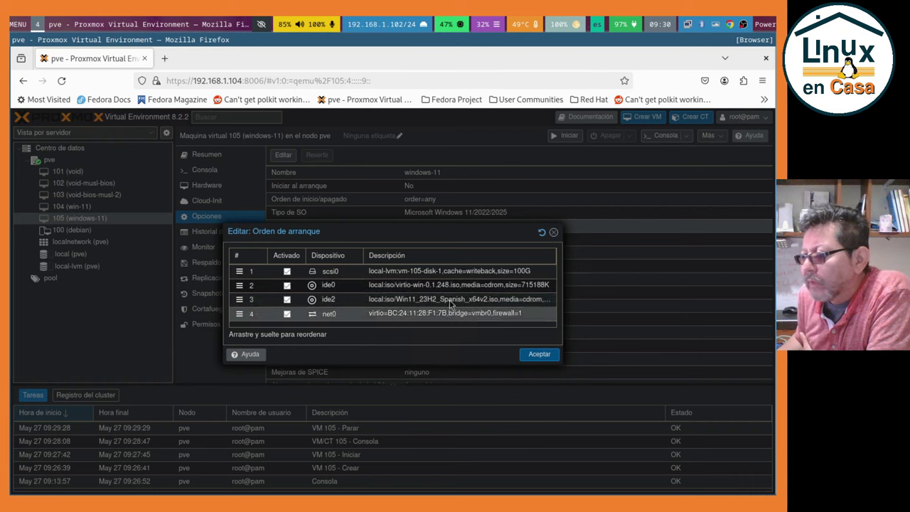
left_click(529, 355)
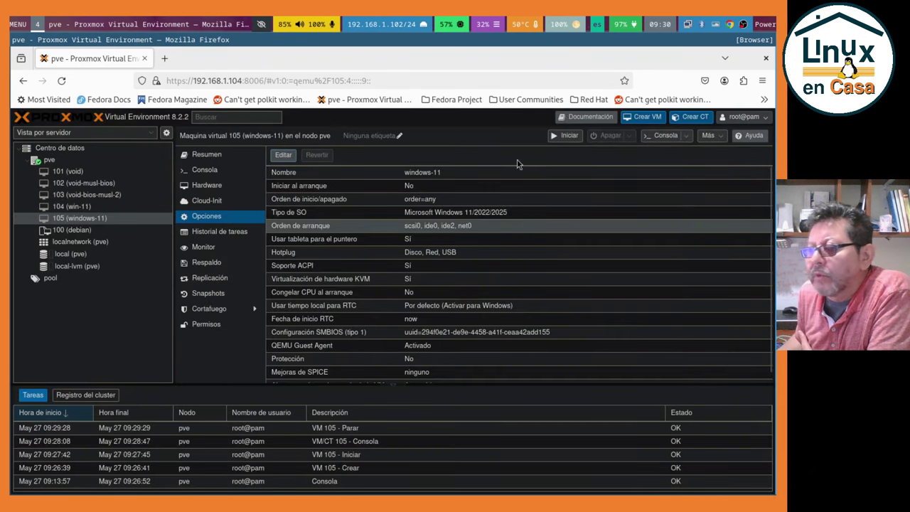
left_click(559, 140)
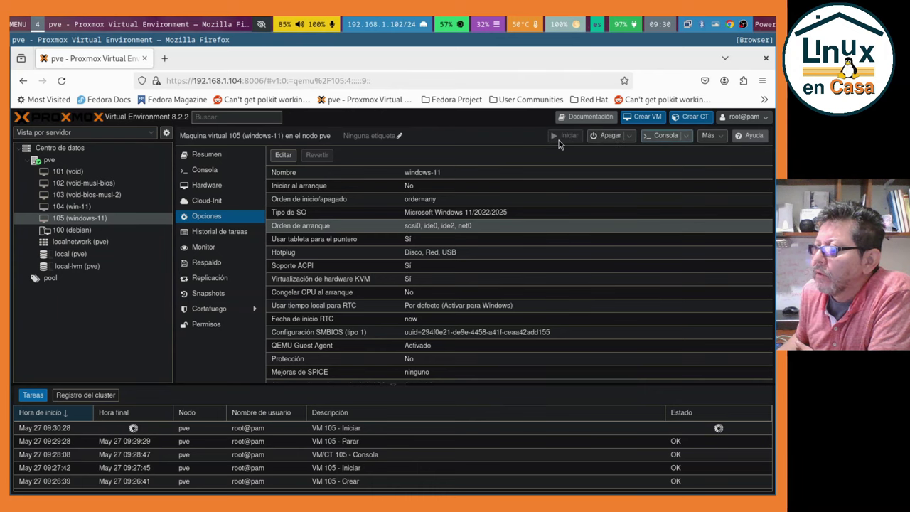
- Open the windows-11 machine's noVNC console and boot it from the CD or DVD
left_click(686, 136)
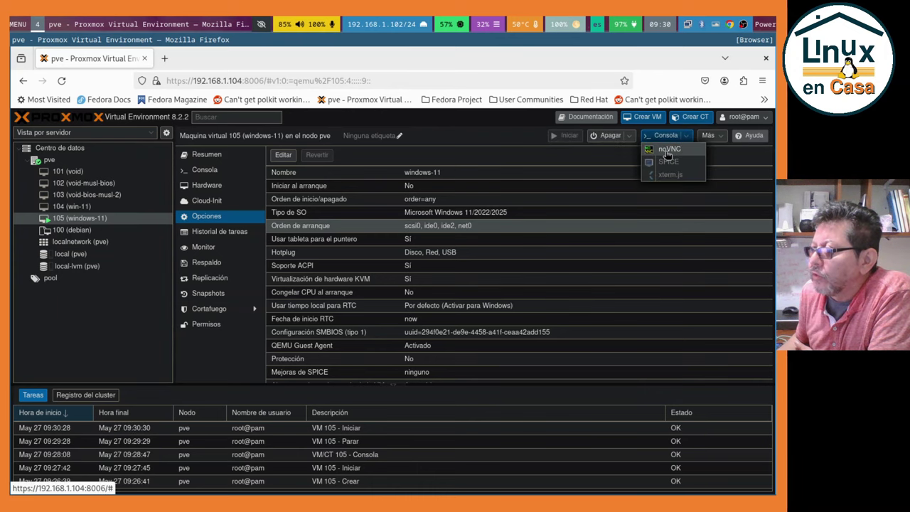
left_click(666, 150)
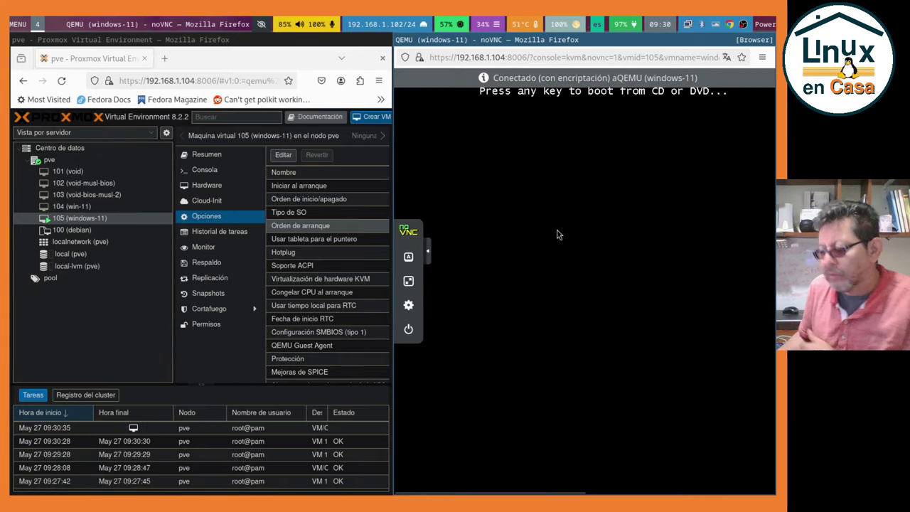
left_click(569, 184)
key("Return")
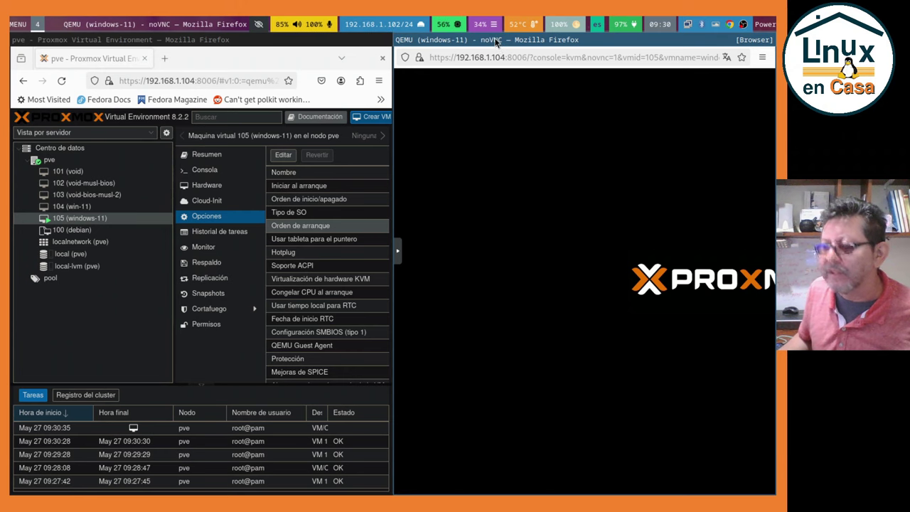
- Move the Proxmox browser window to workspace 6 and show the noVNC console in full screen
left_click(239, 40)
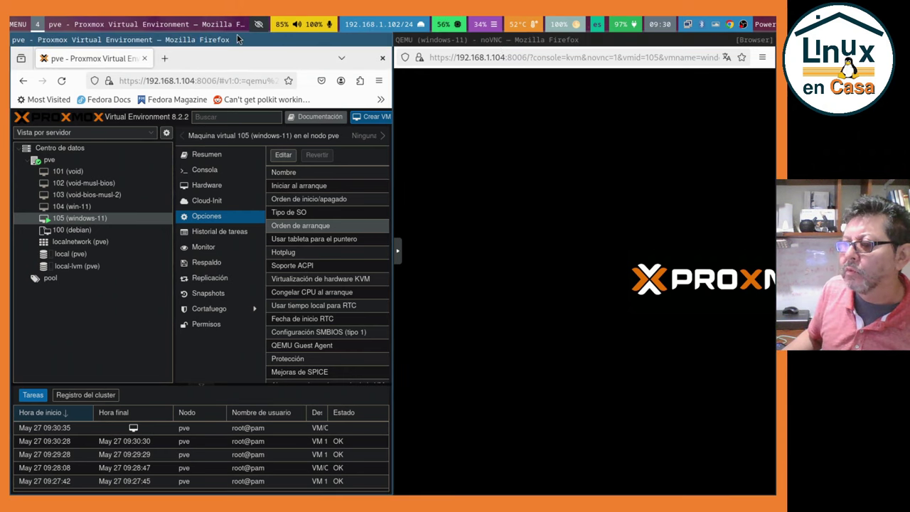
key("super+shift+6")
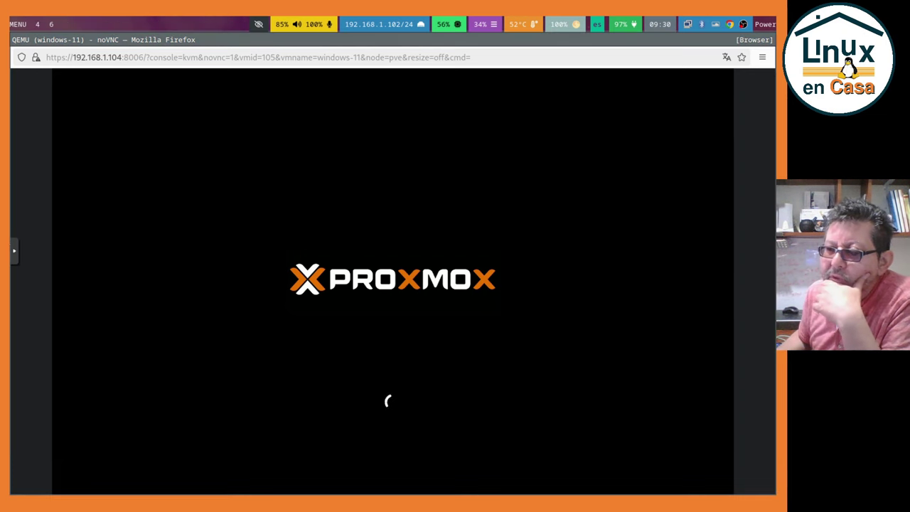
left_click(17, 253)
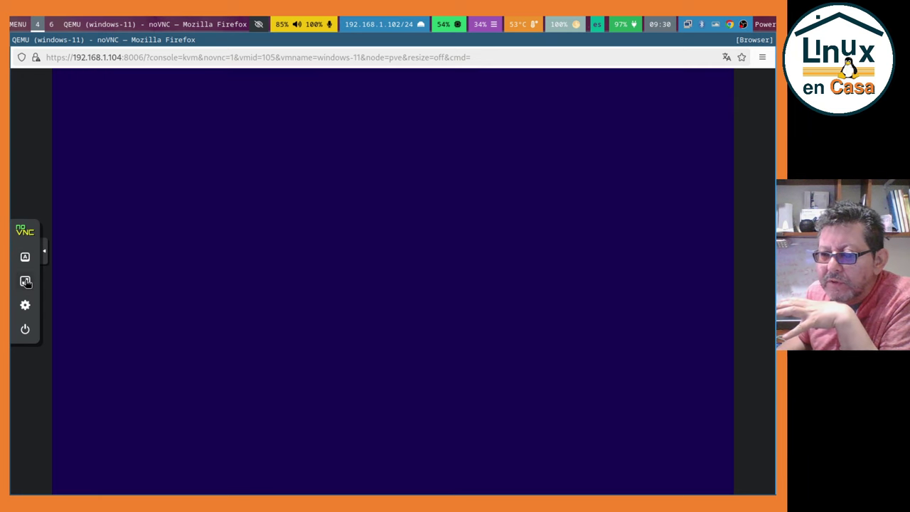
left_click(25, 282)
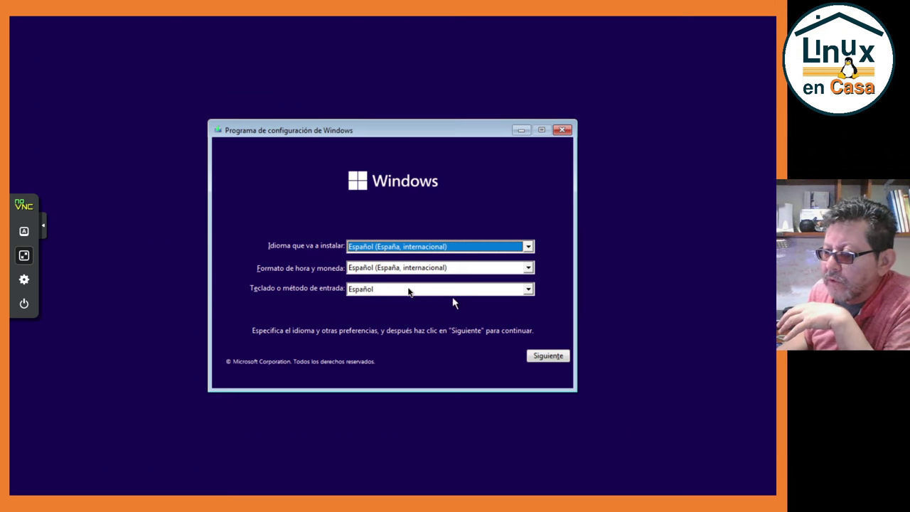
- Accept the Spanish language and keyboard settings, start the Windows installation and continue without a product key
left_click(548, 357)
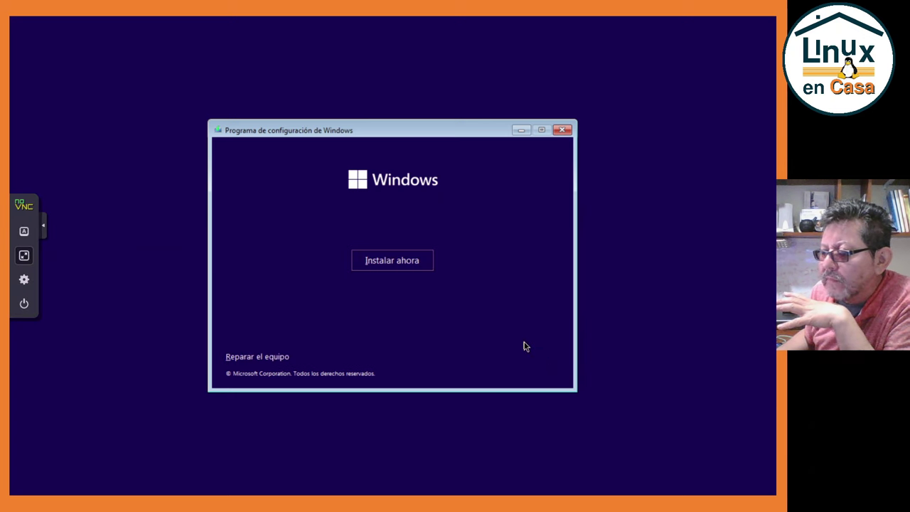
left_click(397, 265)
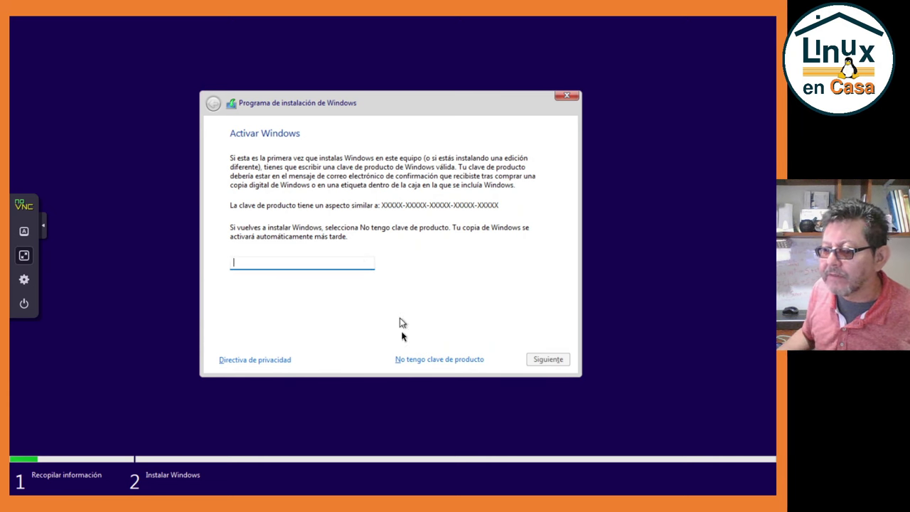
left_click(426, 363)
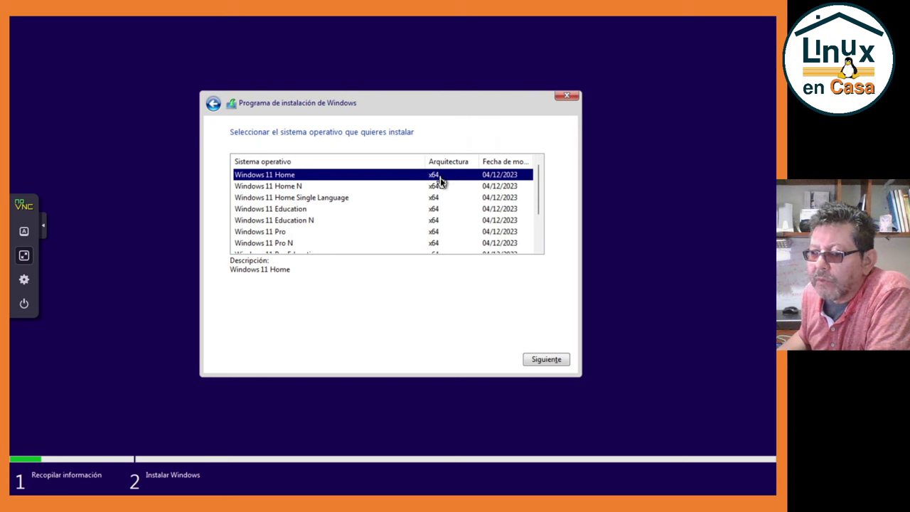
- Select Windows 11 Home, accept the licence terms and choose the custom Windows-only installation
left_click(546, 361)
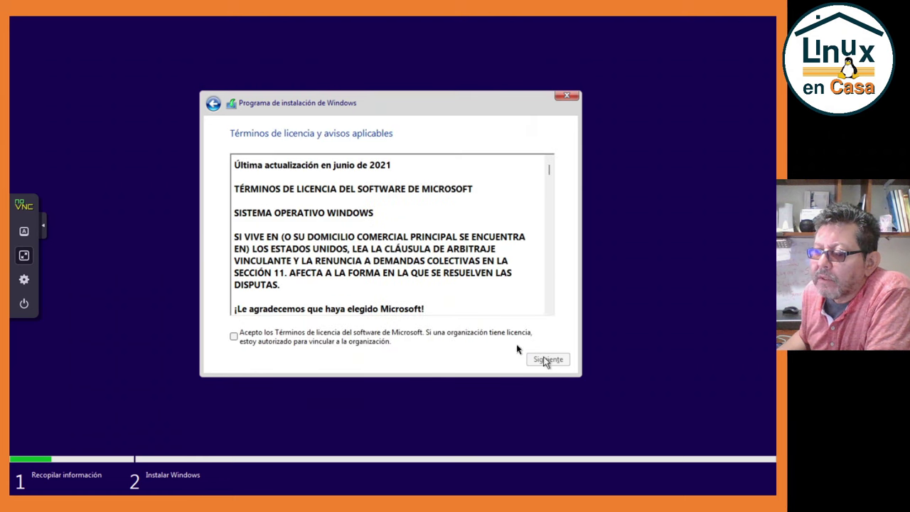
left_click(256, 334)
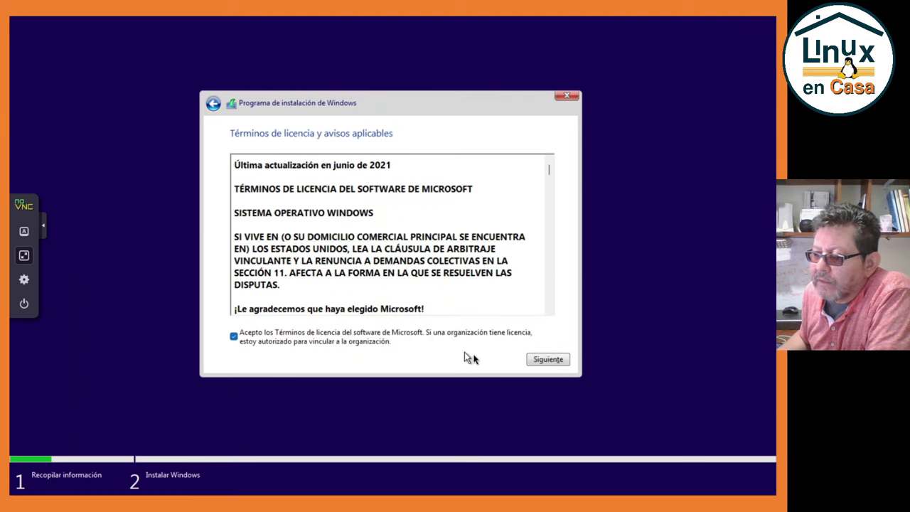
left_click(537, 360)
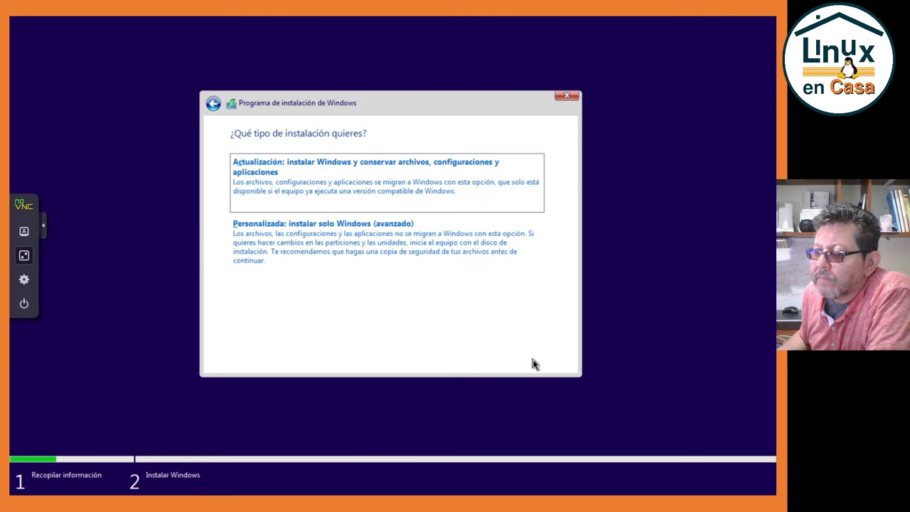
left_click(280, 246)
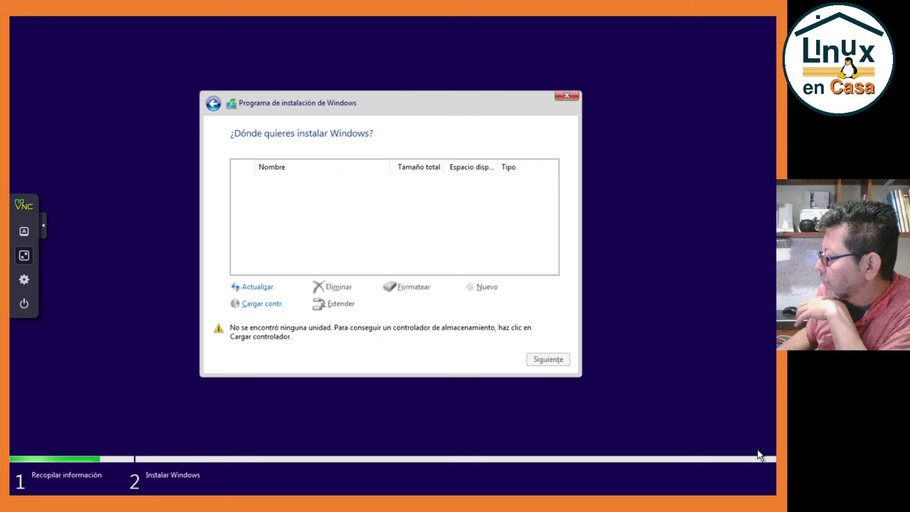
- Load the Red Hat VirtIO SCSI pass-through controller driver from vioscsi\w11\amd64 on the virtio-win-0.1.248 CD
left_click(255, 304)
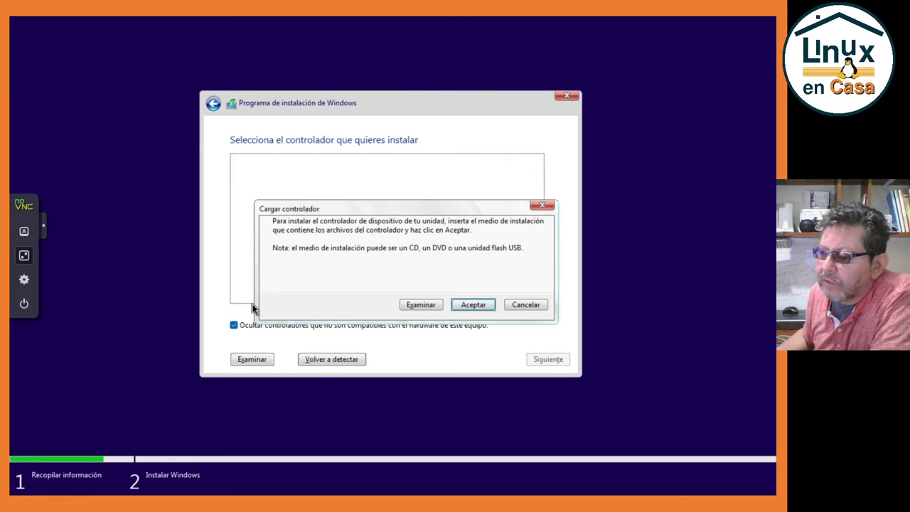
left_click(420, 304)
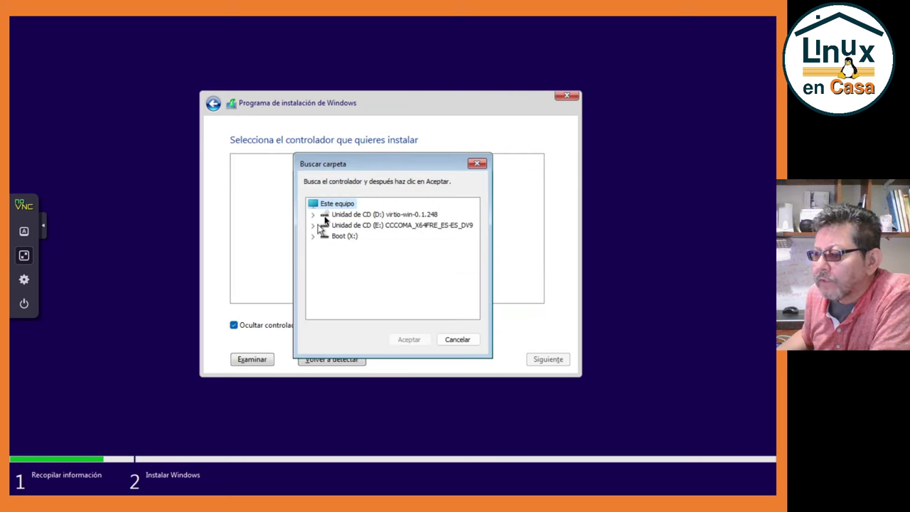
left_click(366, 216)
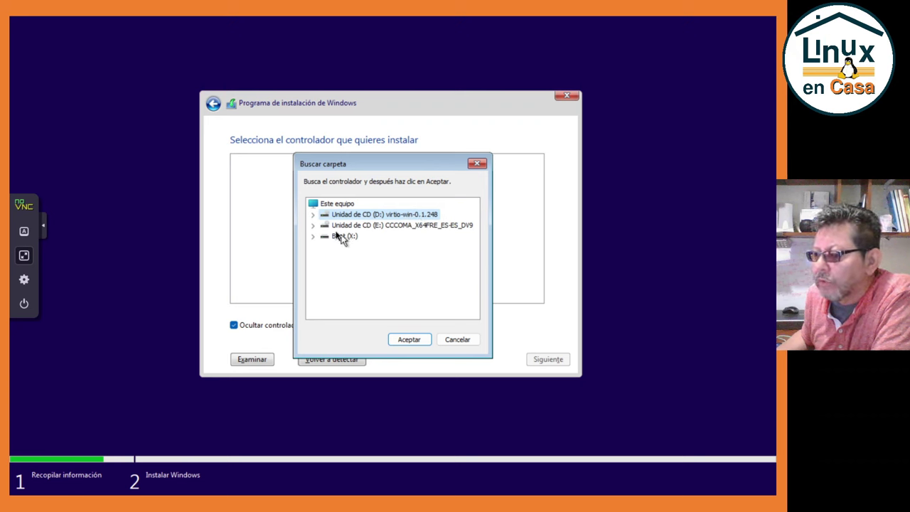
left_click(314, 216)
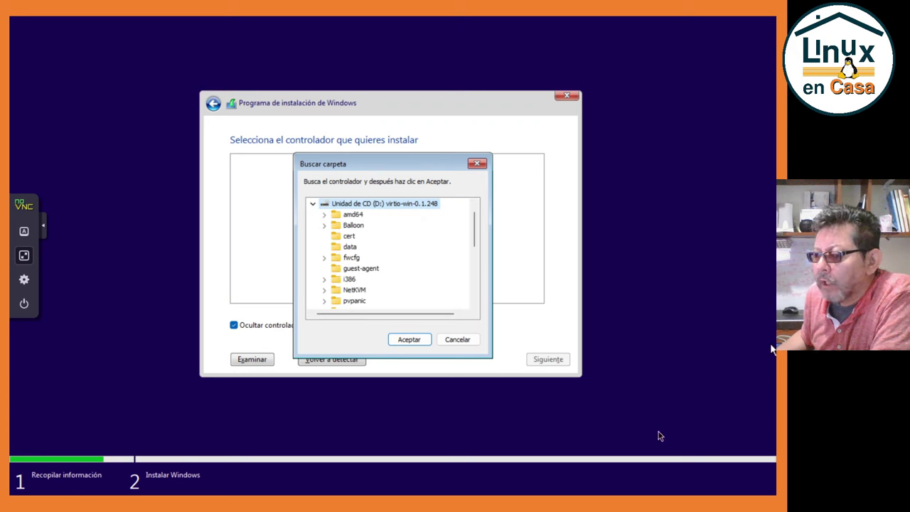
scroll(420, 277, "down", 3)
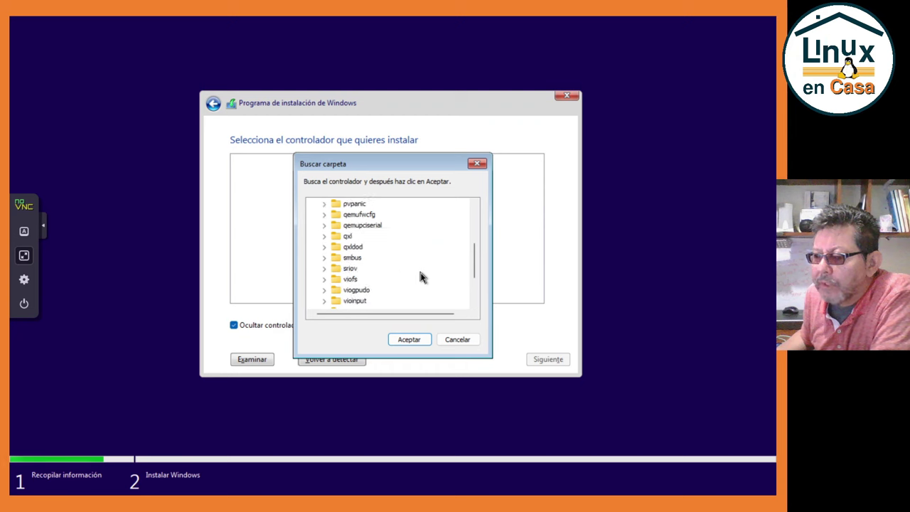
scroll(420, 277, "down", 2)
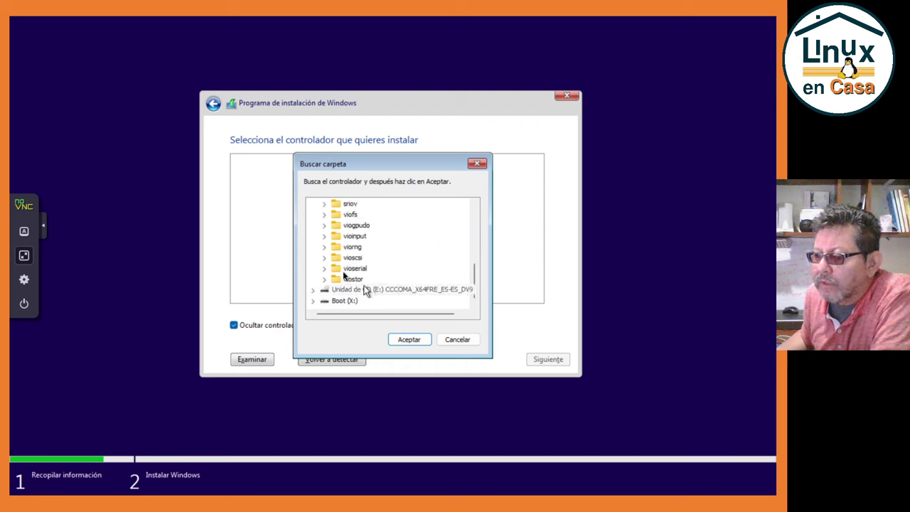
left_click(324, 257)
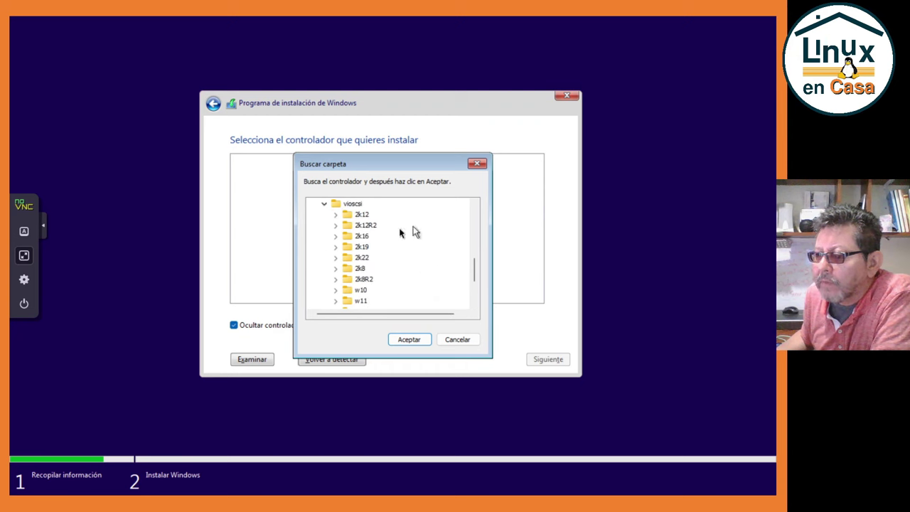
left_click(350, 301)
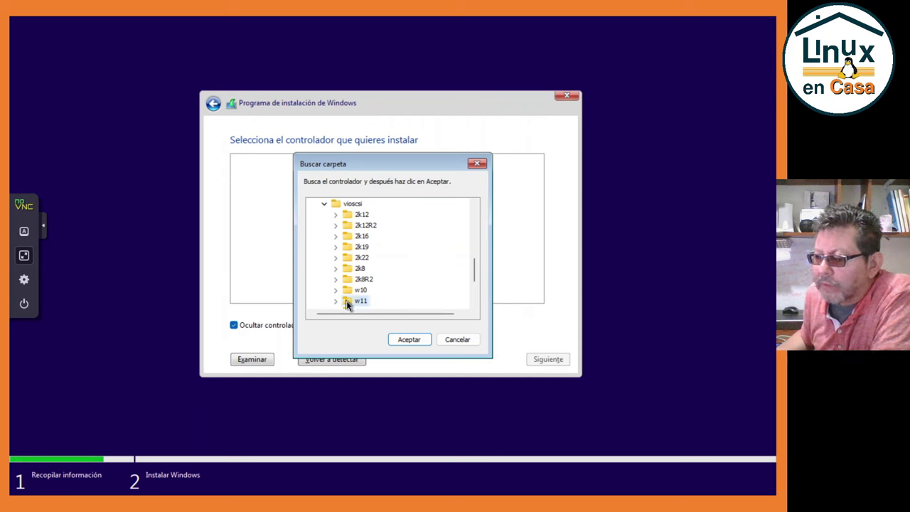
left_click_drag(474, 270, 475, 282)
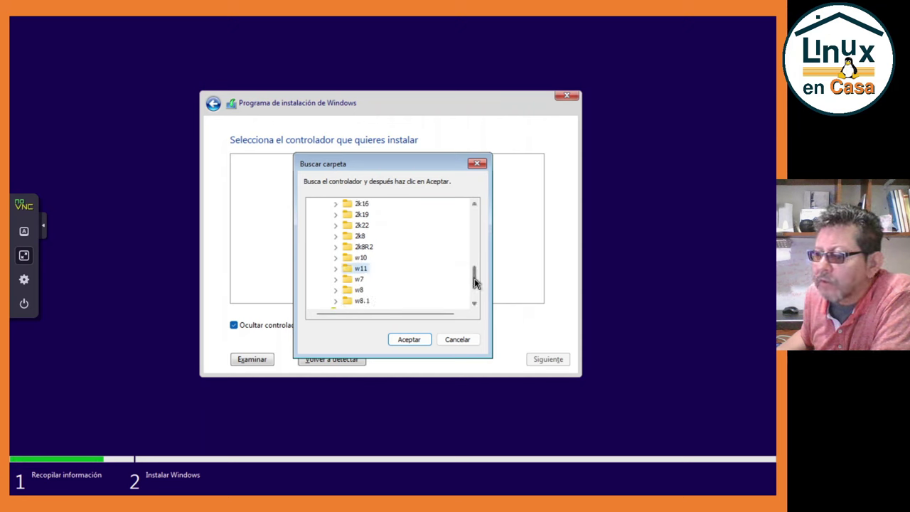
left_click(335, 269)
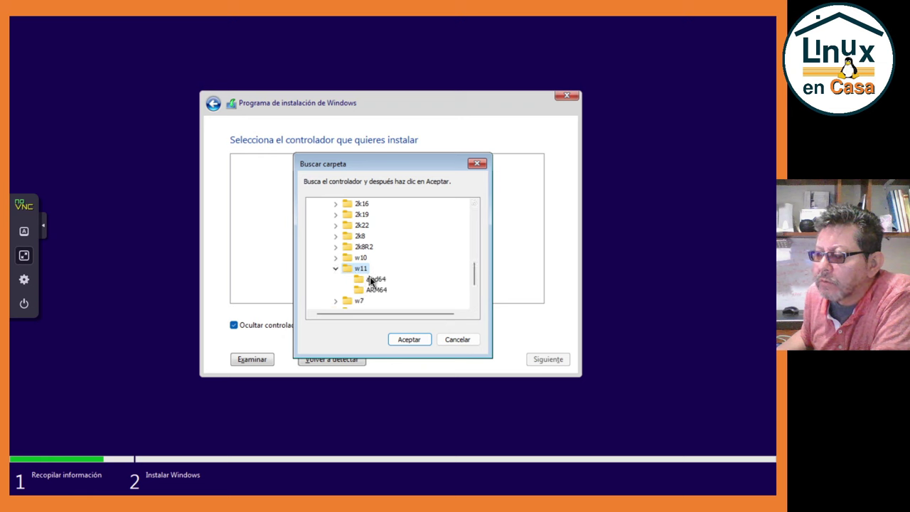
left_click(377, 279)
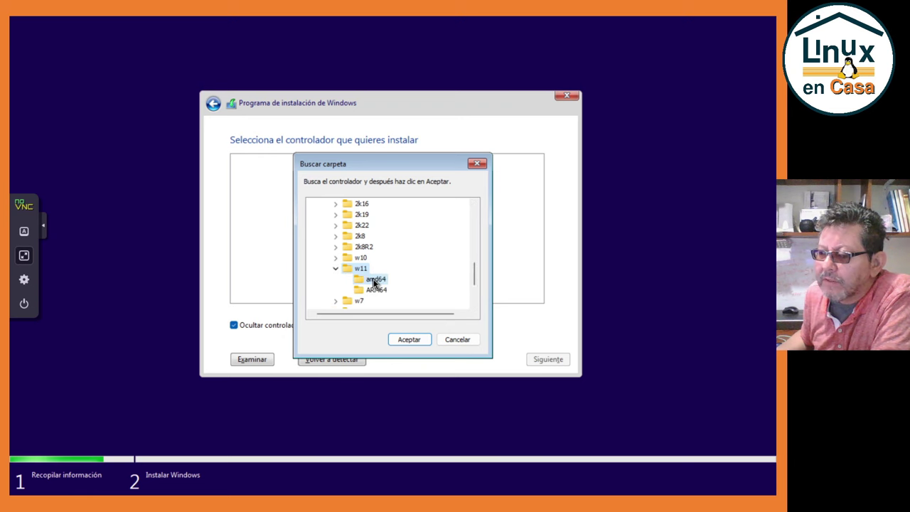
left_click(407, 339)
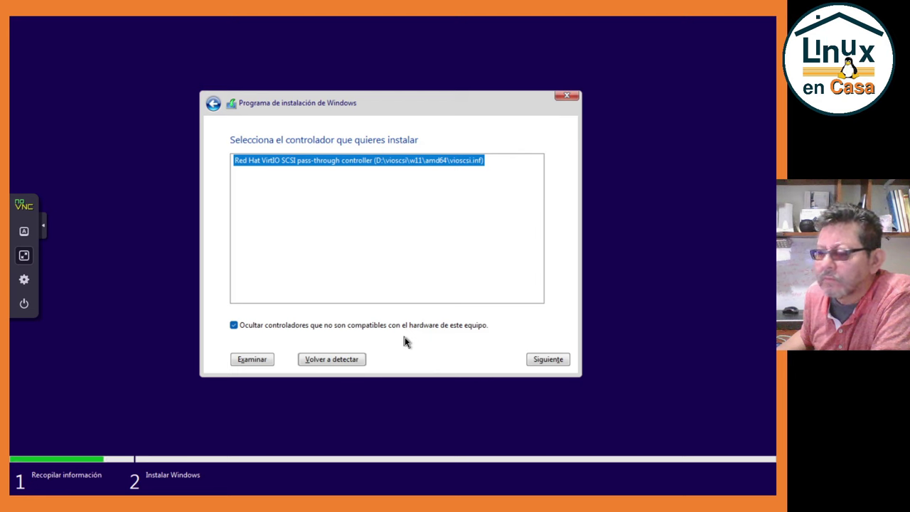
left_click(542, 361)
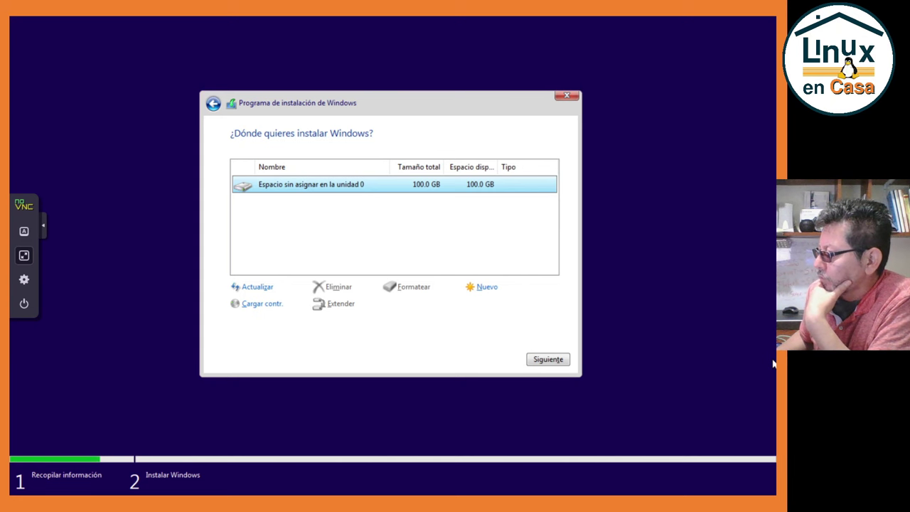
- Try to load another driver from the root of the virtio-win-0.1.248 CD and dismiss the warning
left_click(264, 304)
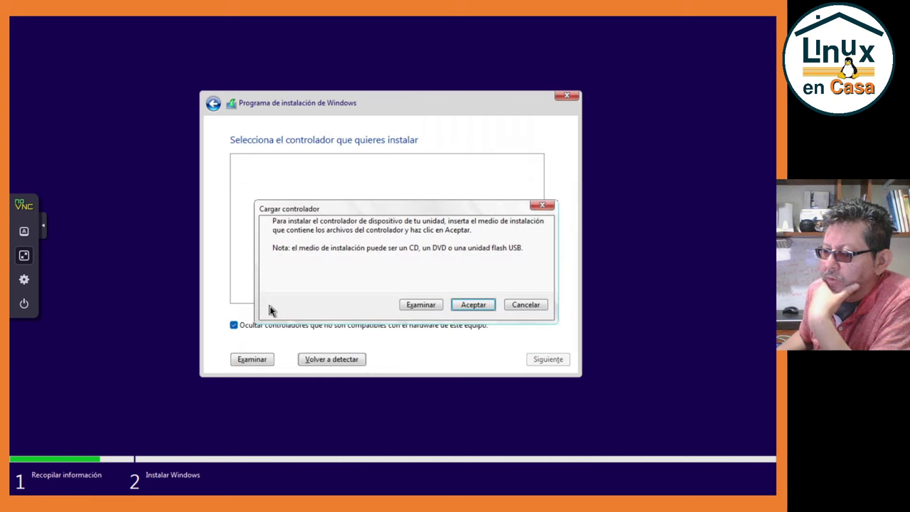
left_click(421, 304)
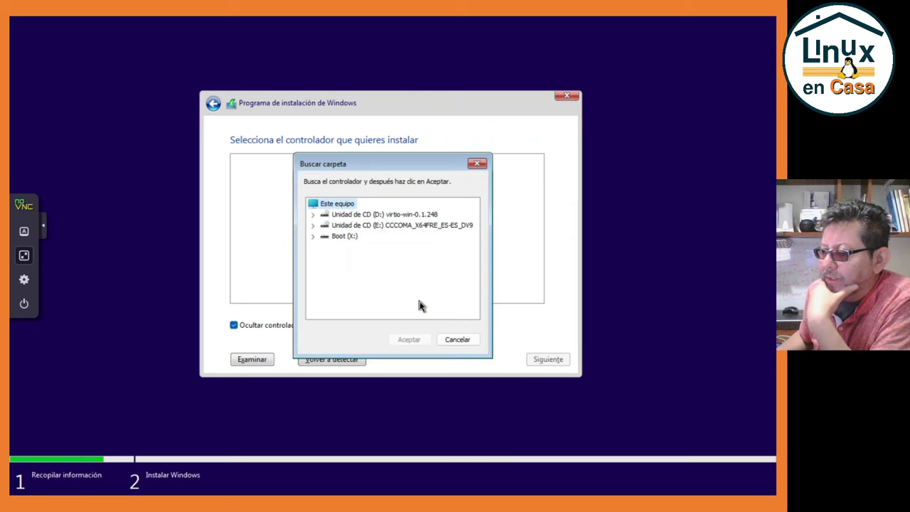
left_click(367, 214)
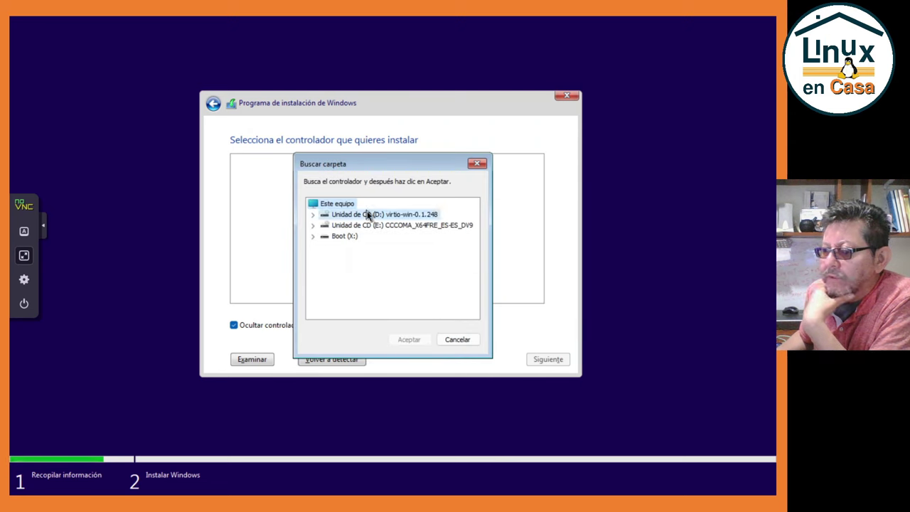
left_click(408, 340)
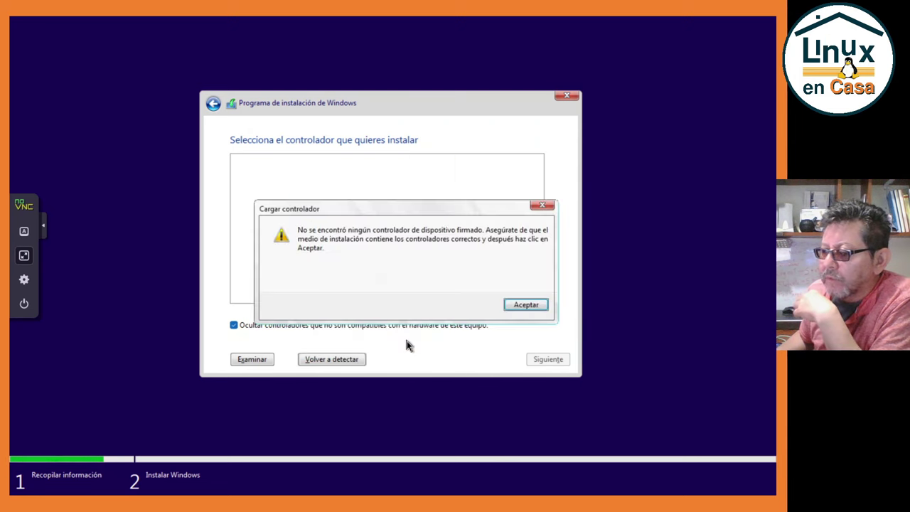
left_click(524, 304)
- Load the Red Hat VirtIO Ethernet Adapter driver from NetKVM\w11\amd64 on the virtio-win-0.1.248 CD
left_click(240, 360)
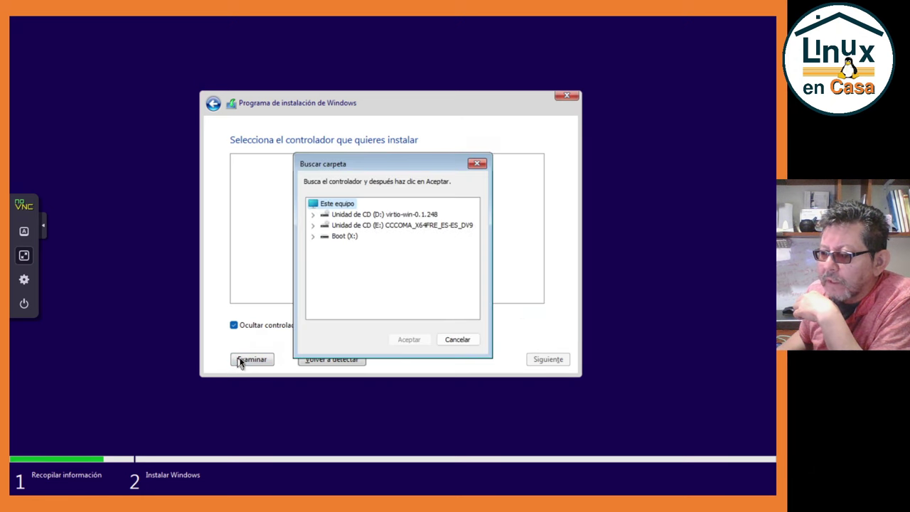
left_click(311, 214)
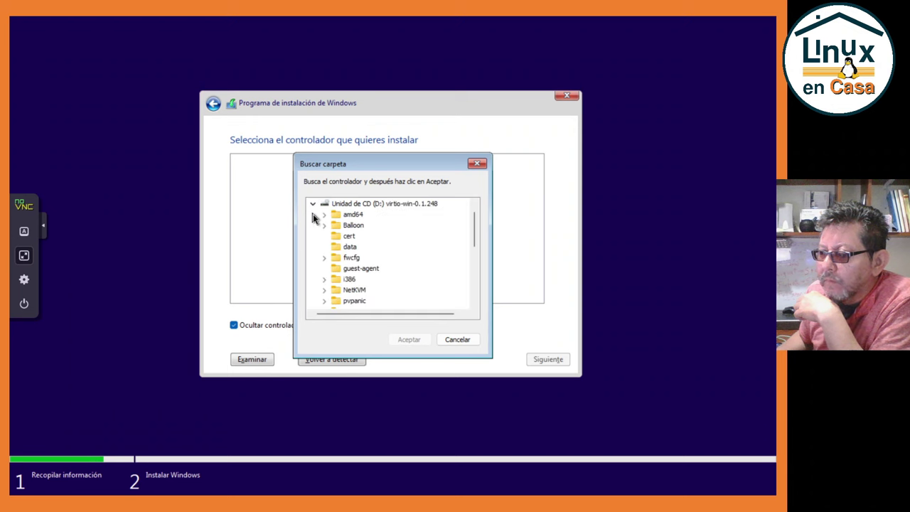
left_click(324, 290)
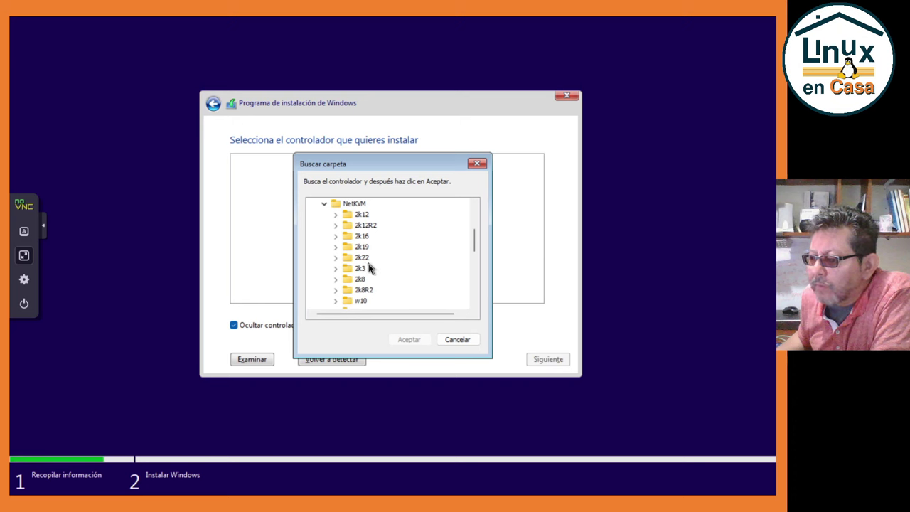
scroll(368, 267, "down", 1)
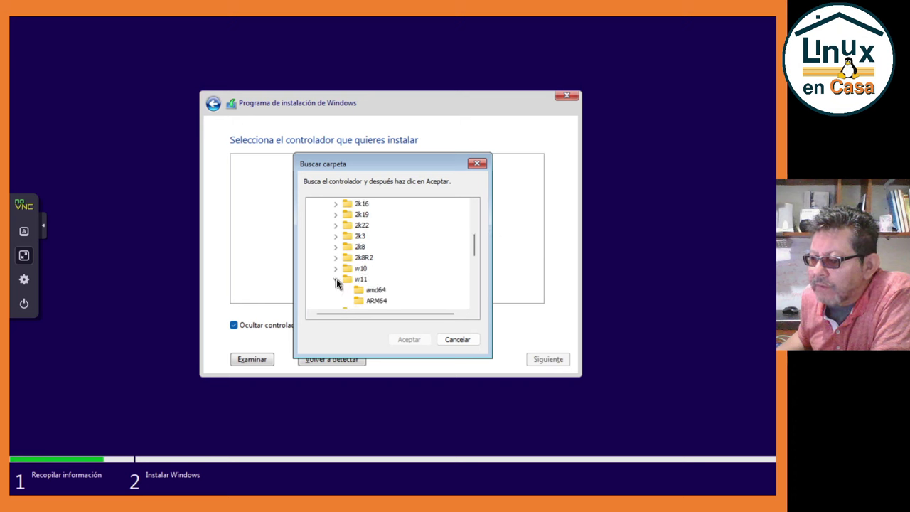
left_click(373, 289)
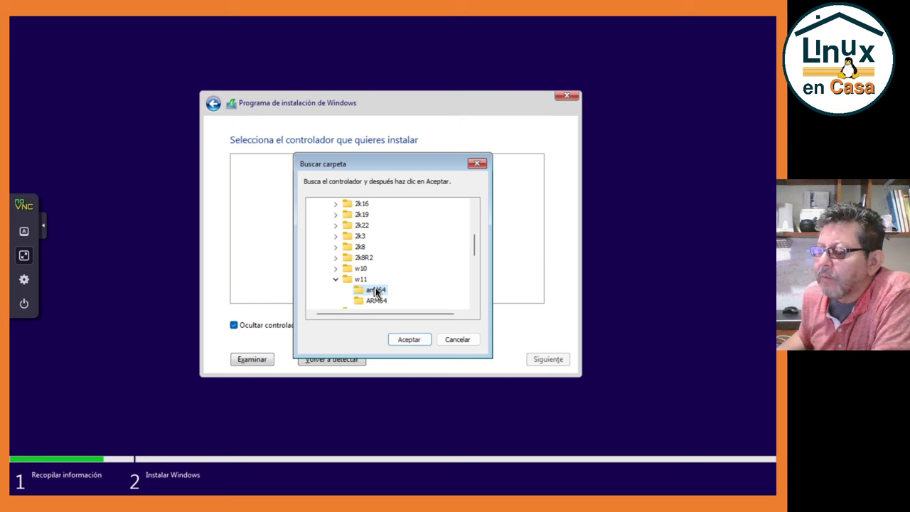
left_click(412, 341)
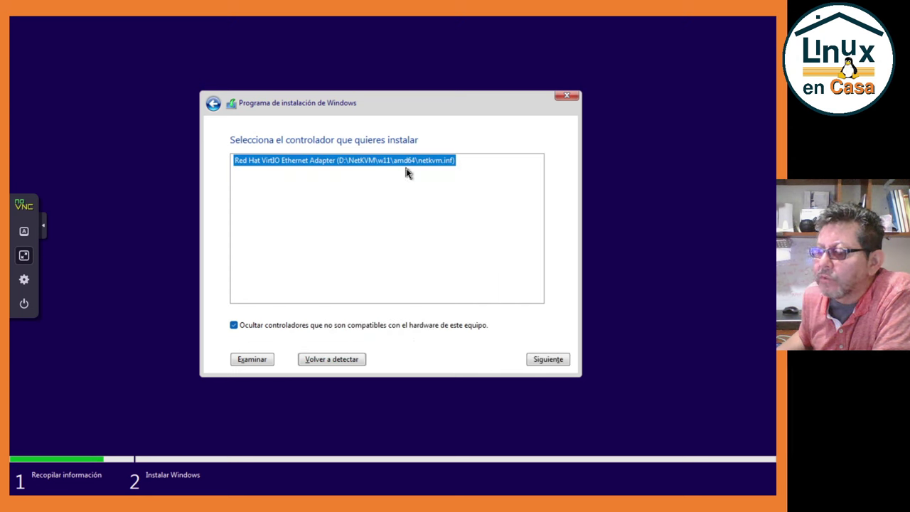
left_click(538, 359)
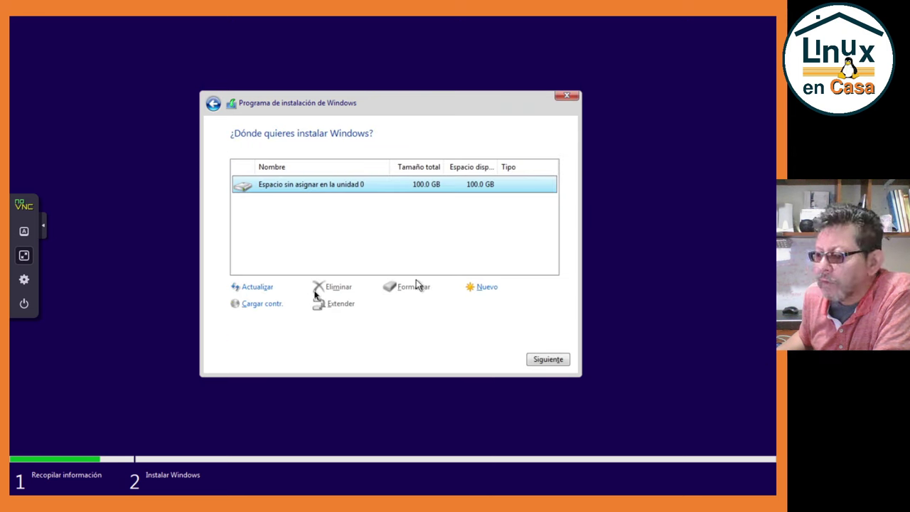
- Load the VirtIO Balloon Driver from Balloon\w11\amd64 on the virtio-win-0.1.248 CD and start installing Windows on the unallocated space of drive 0
left_click(267, 305)
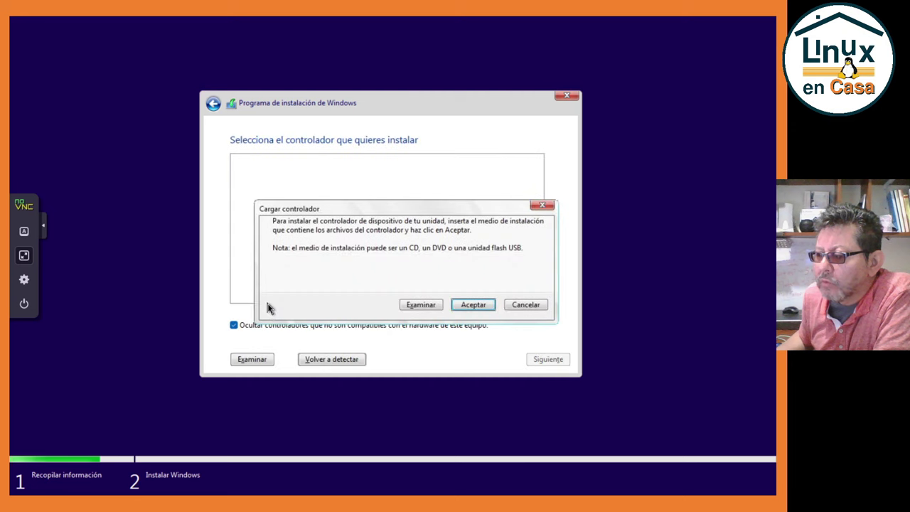
left_click(421, 305)
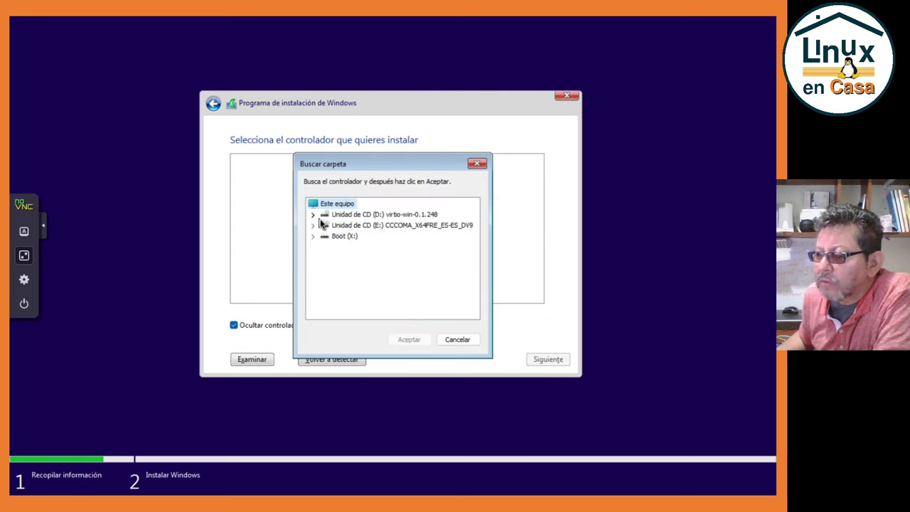
left_click(312, 216)
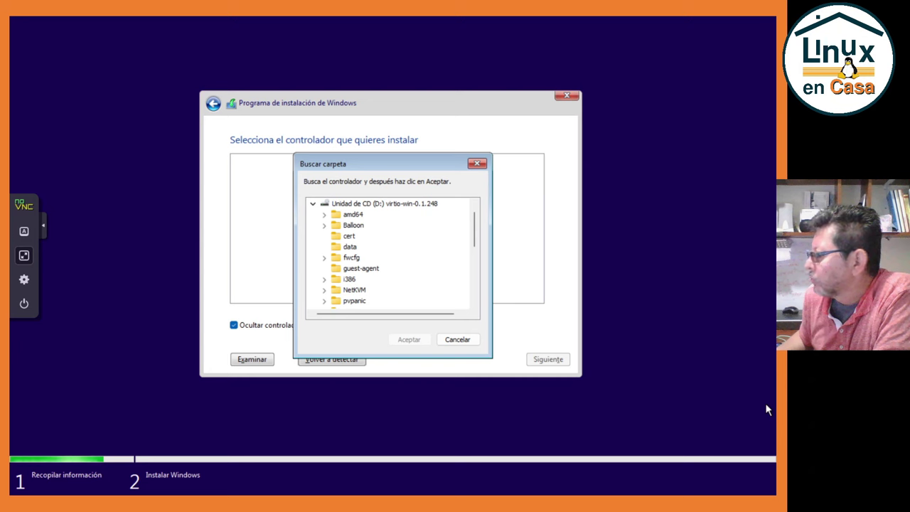
left_click(323, 224)
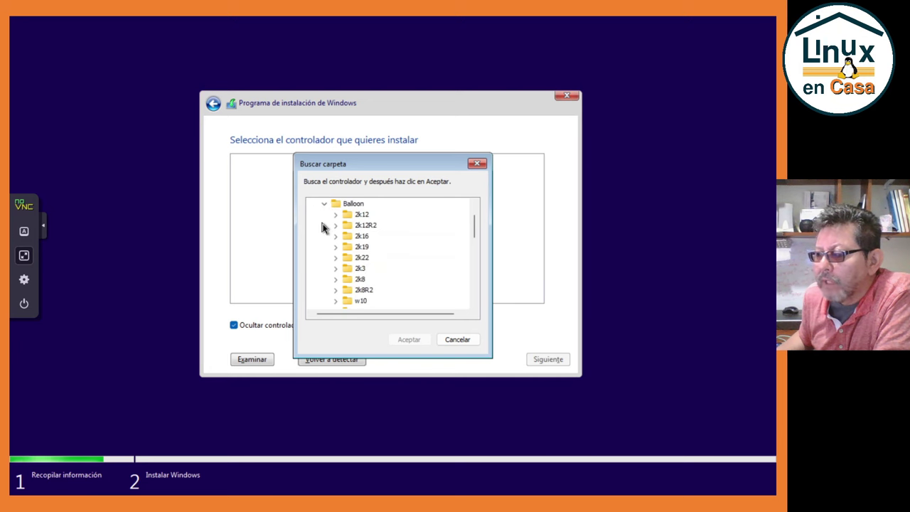
scroll(409, 259, "down", 1)
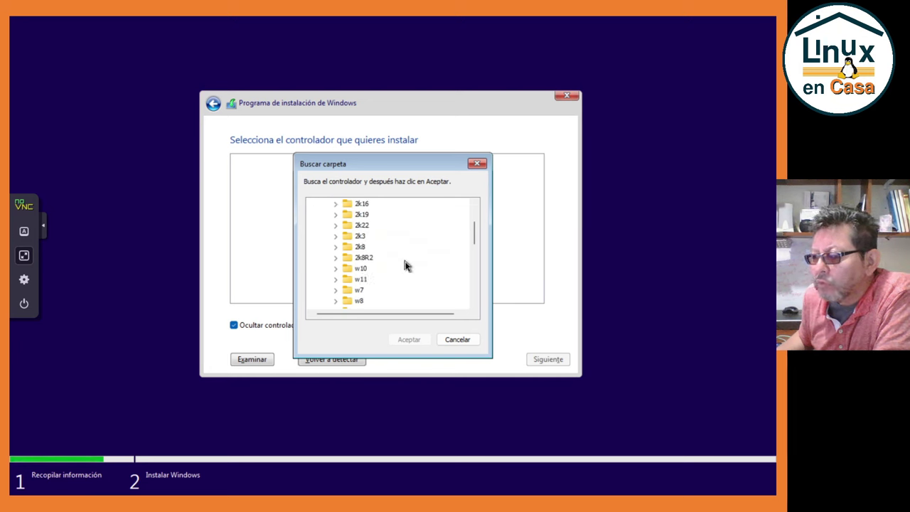
left_click(337, 281)
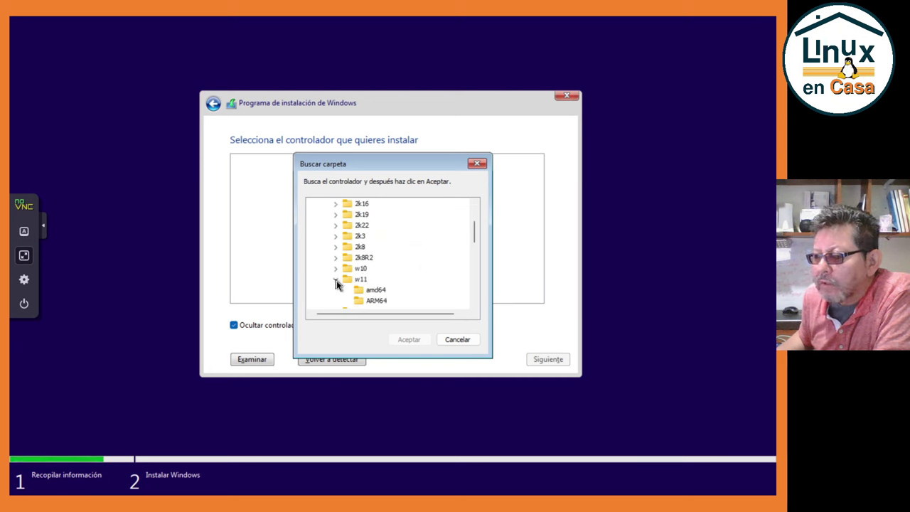
left_click(373, 289)
left_click(409, 341)
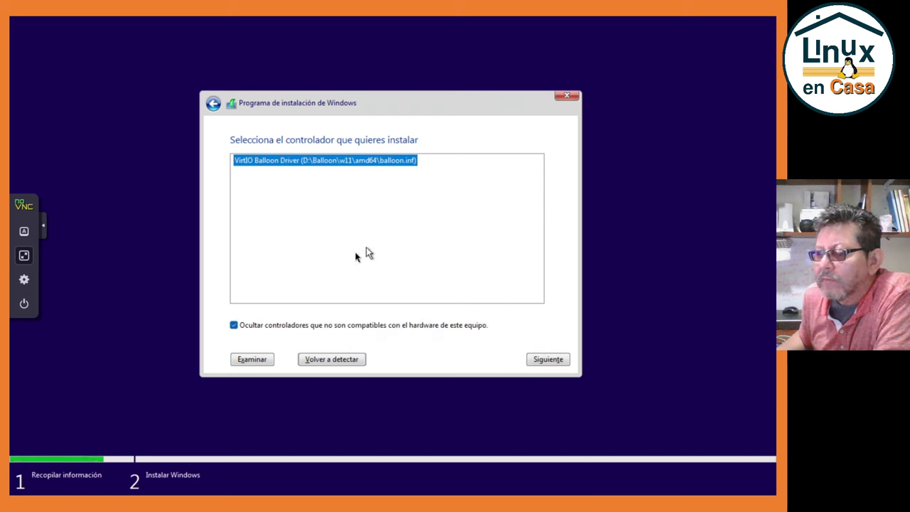
left_click(549, 361)
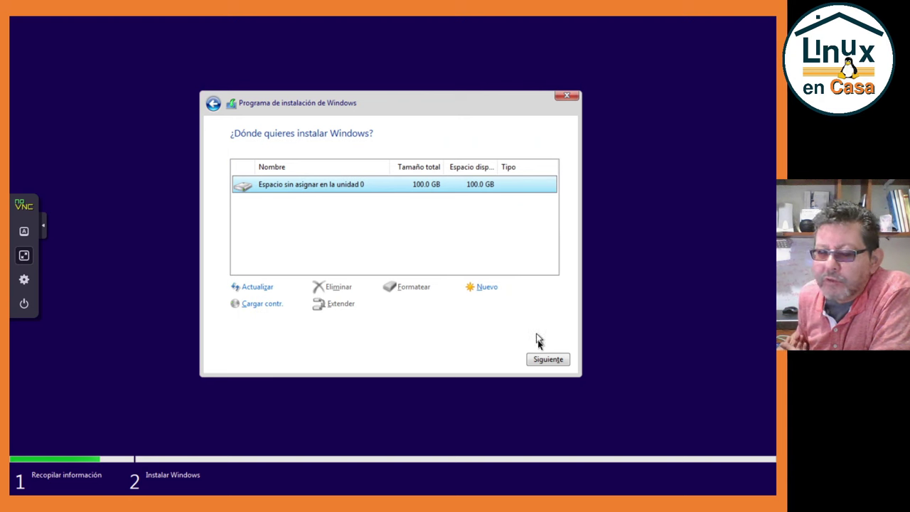
left_click(545, 360)
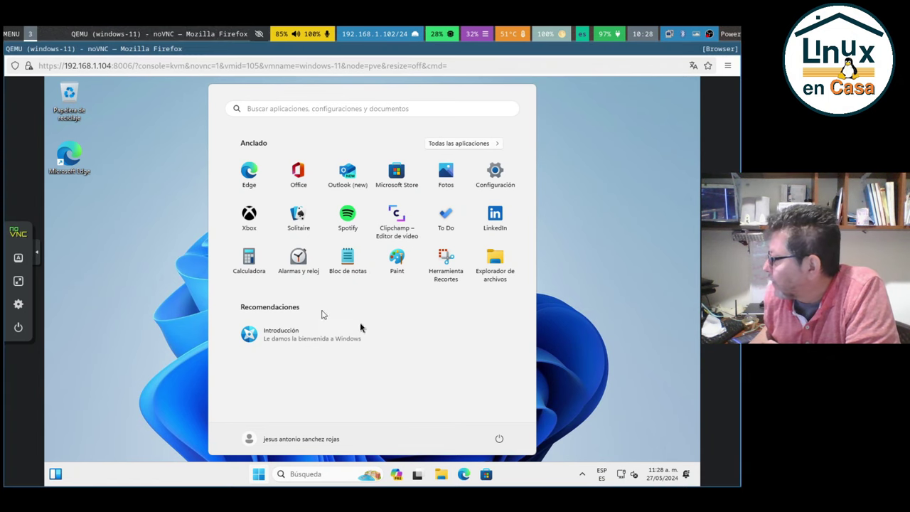
- Examine the used and available space of local disk C: in its properties, starting from File Explorer, and close both windows
left_click(495, 264)
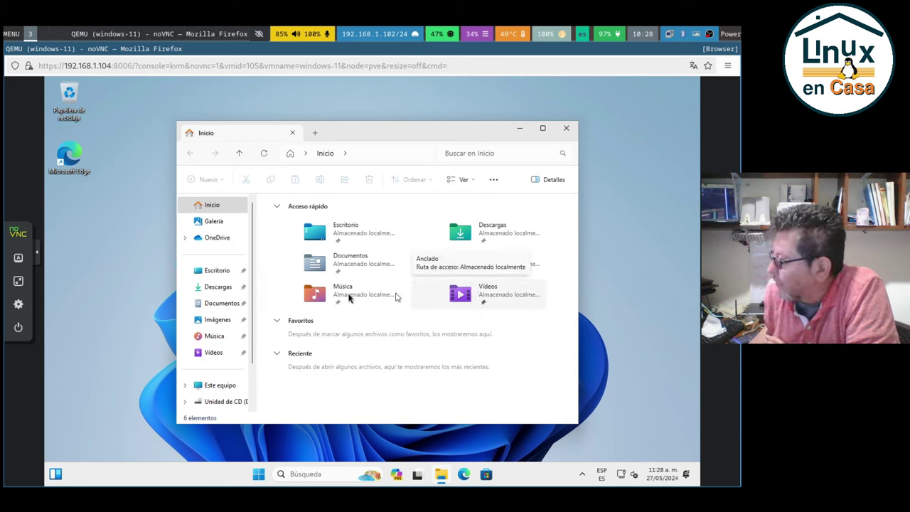
left_click(210, 385)
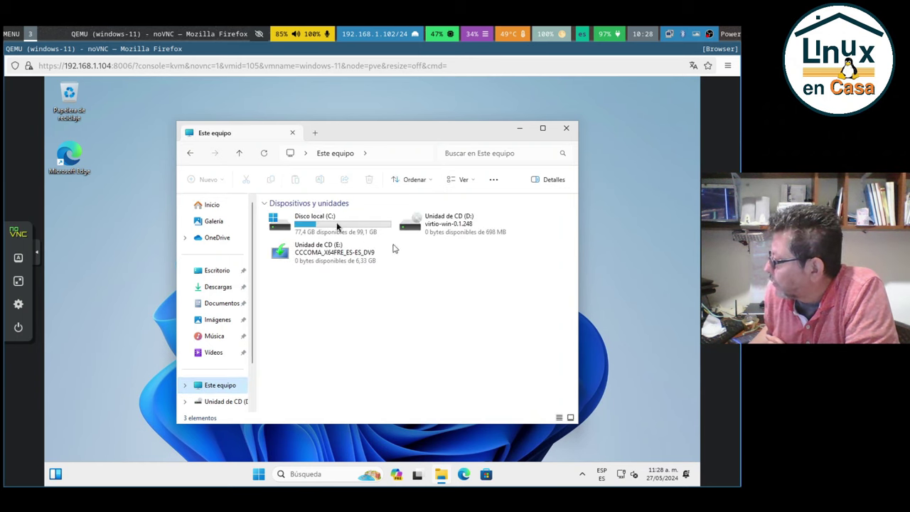
left_click(299, 225)
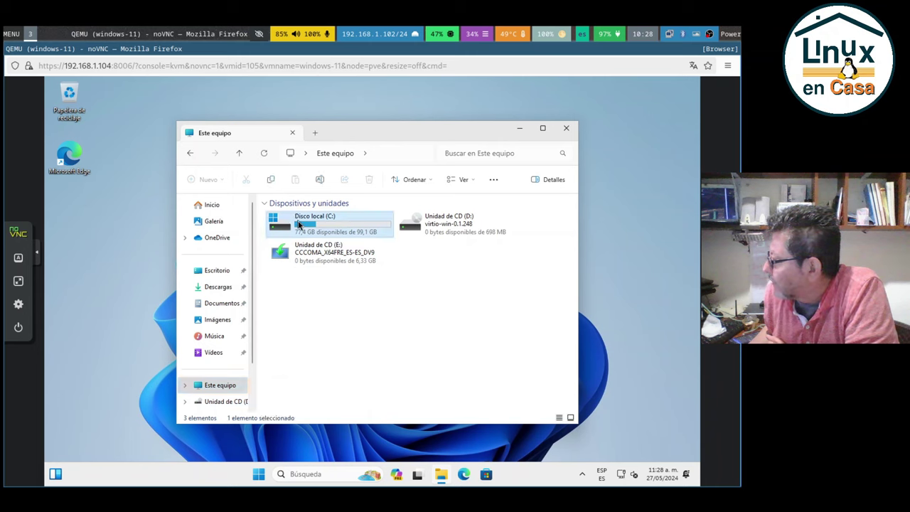
right_click(299, 225)
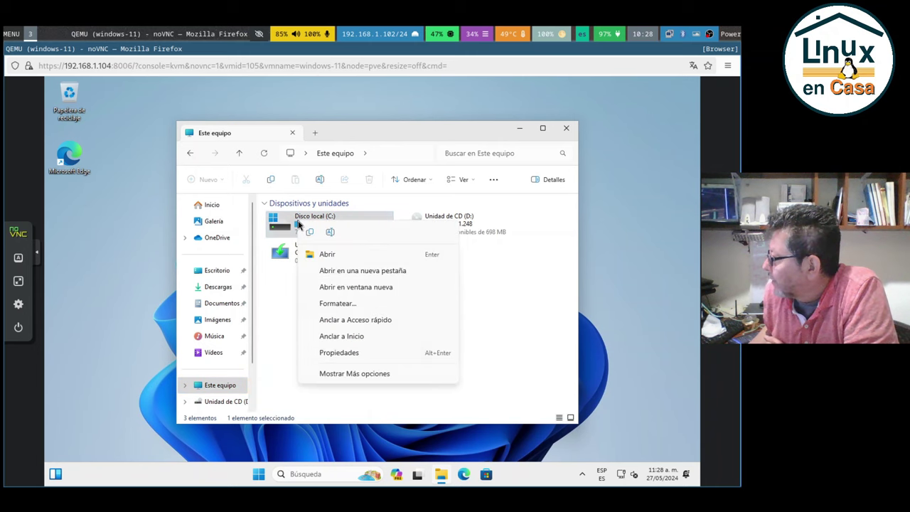
left_click(339, 353)
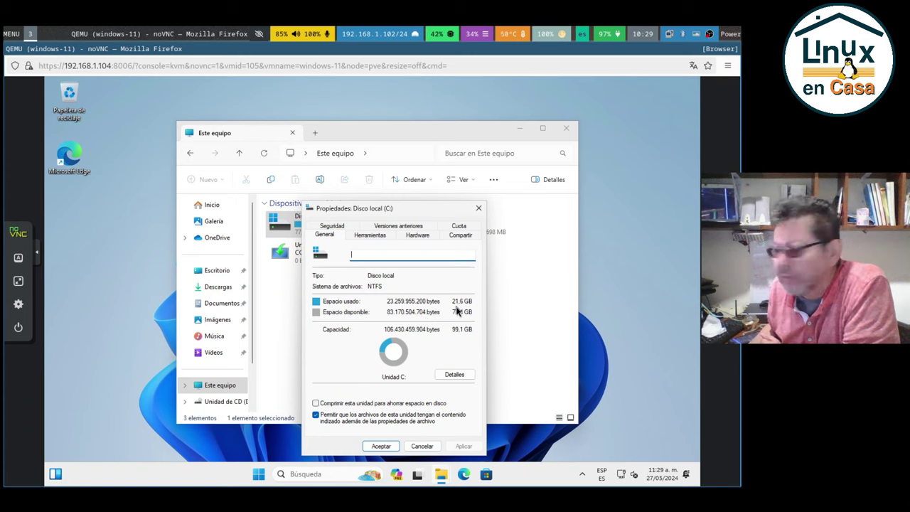
left_click(380, 446)
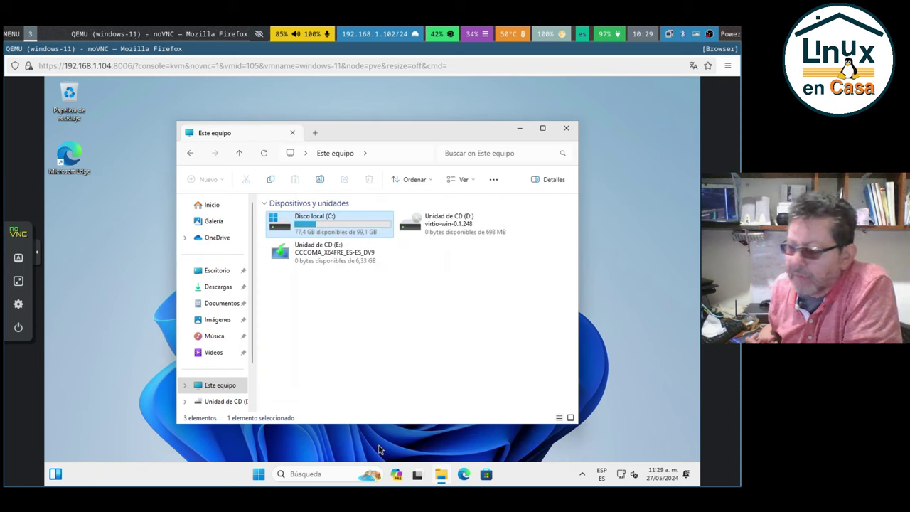
left_click(359, 335)
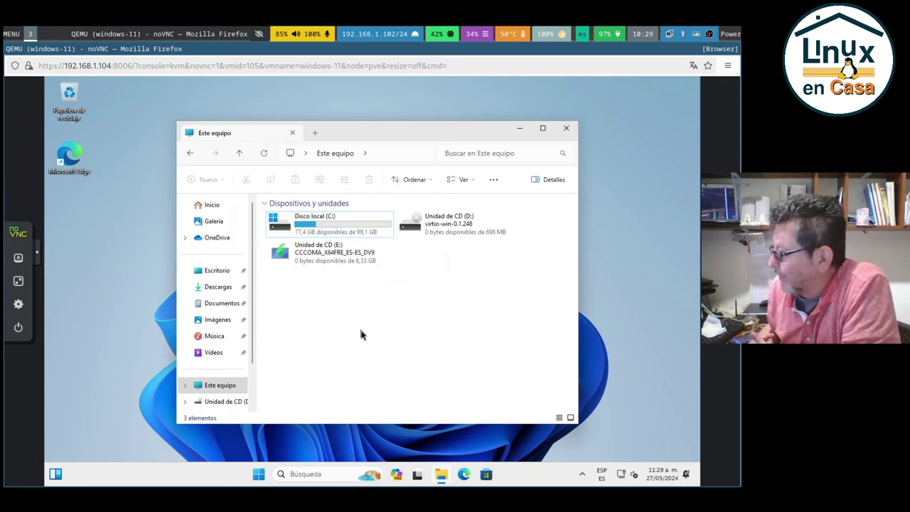
left_click(567, 130)
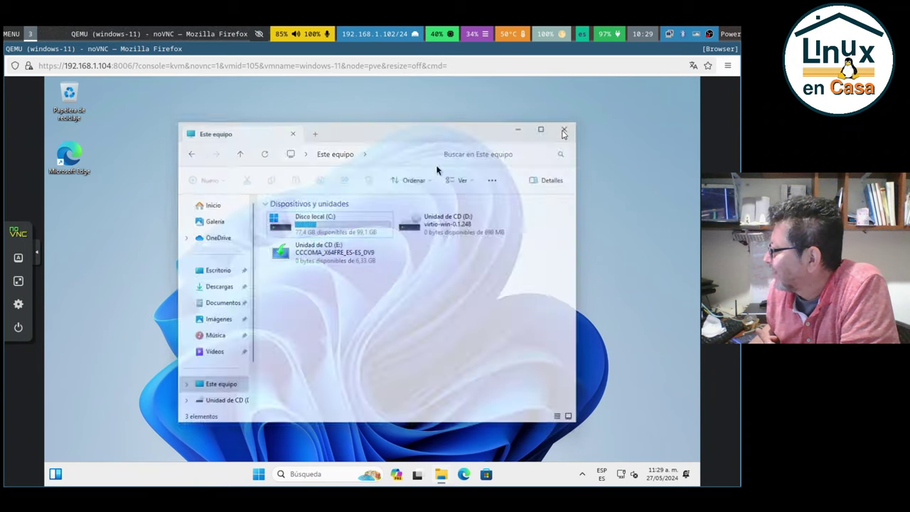